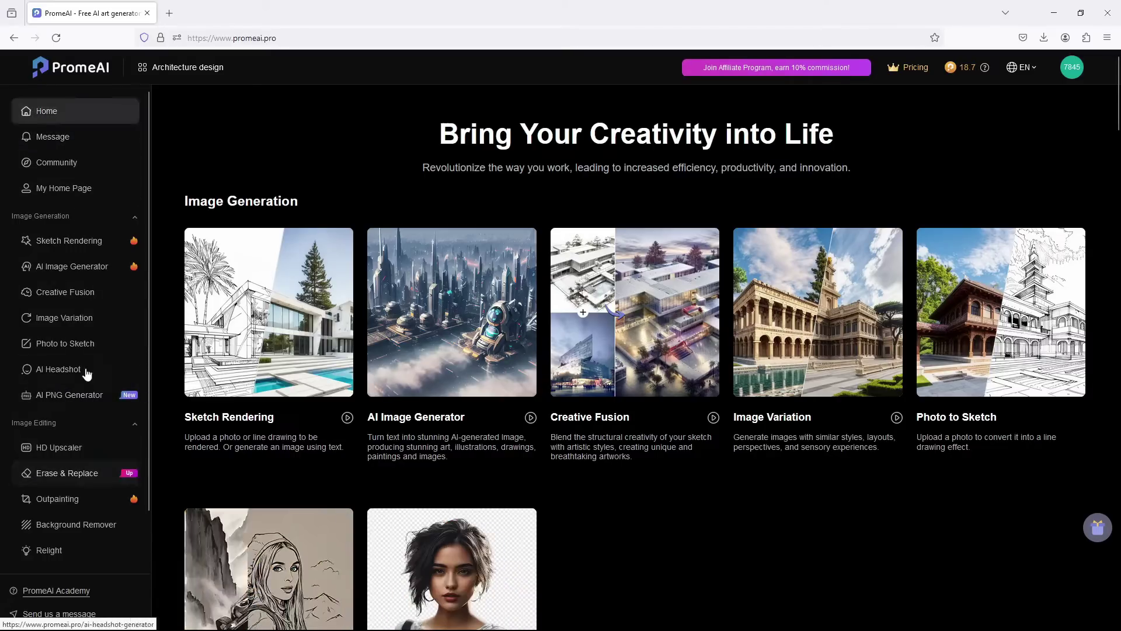
Scroll through the PromeAI home page's tool listings
{"action": "scroll", "coordinate": [464, 397], "scroll_direction": "down", "scroll_amount": 10}
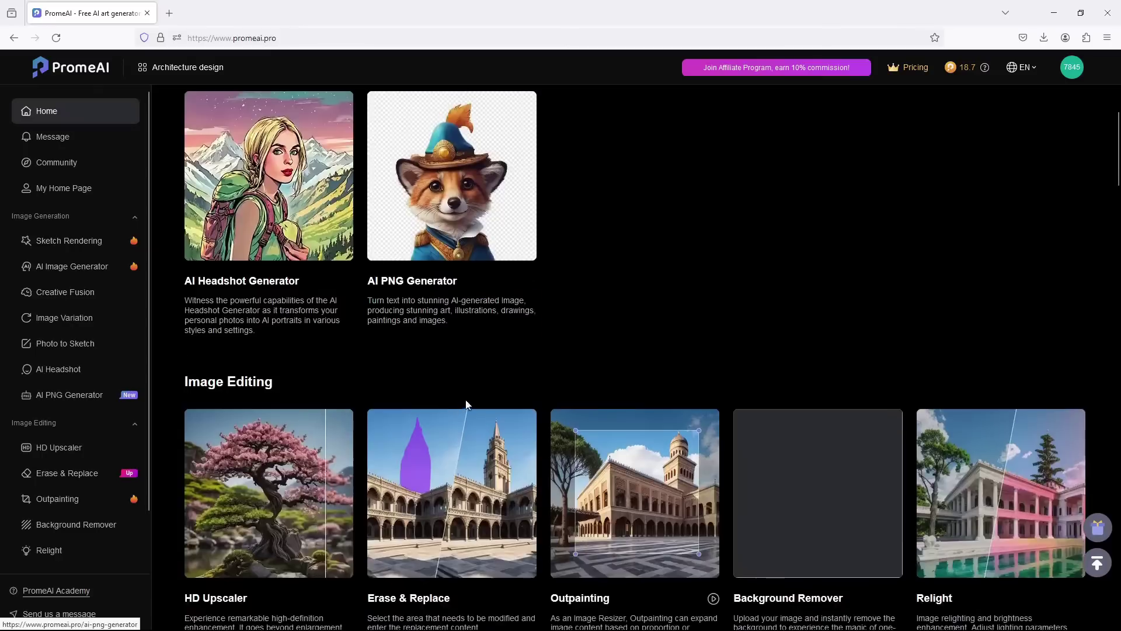
{"action": "scroll", "coordinate": [463, 390], "scroll_direction": "down", "scroll_amount": 2}
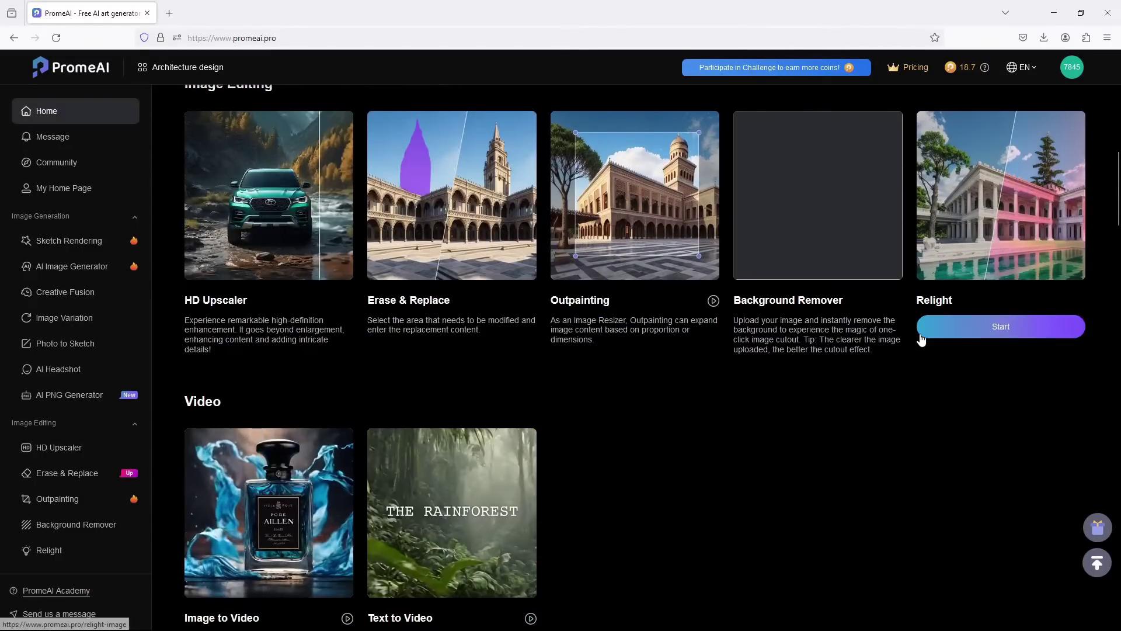
{"action": "scroll", "coordinate": [921, 339], "scroll_direction": "up", "scroll_amount": 2}
{"action": "scroll", "coordinate": [921, 339], "scroll_direction": "up", "scroll_amount": 10}
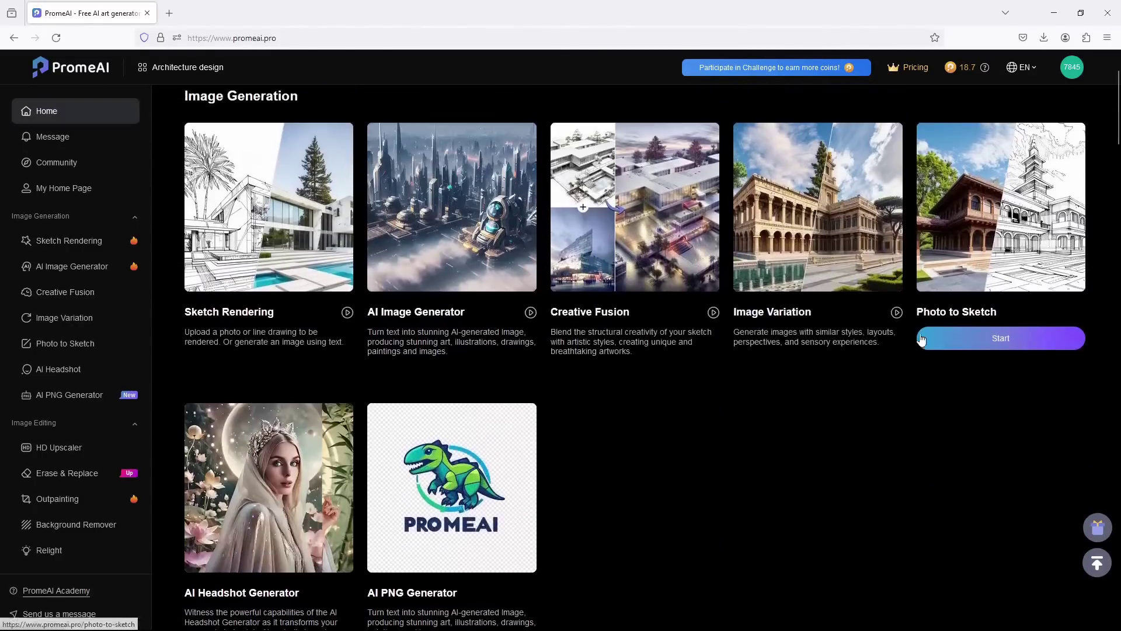
{"action": "scroll", "coordinate": [794, 348], "scroll_direction": "down", "scroll_amount": 18}
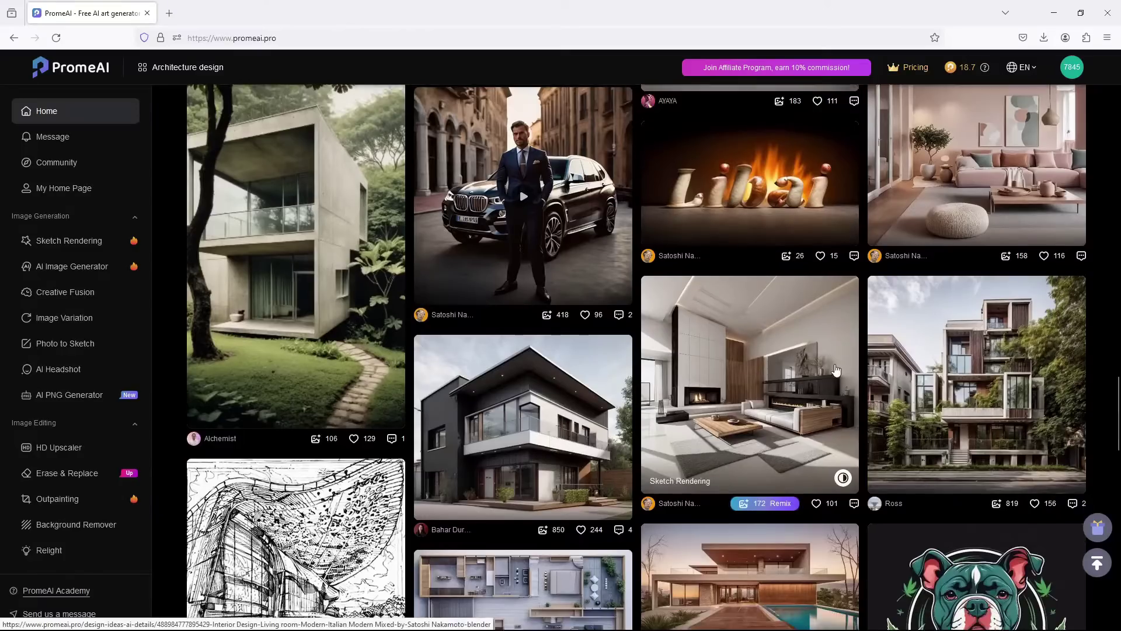
{"action": "scroll", "coordinate": [922, 371], "scroll_direction": "down", "scroll_amount": 5}
{"action": "scroll", "coordinate": [922, 372], "scroll_direction": "down", "scroll_amount": 10}
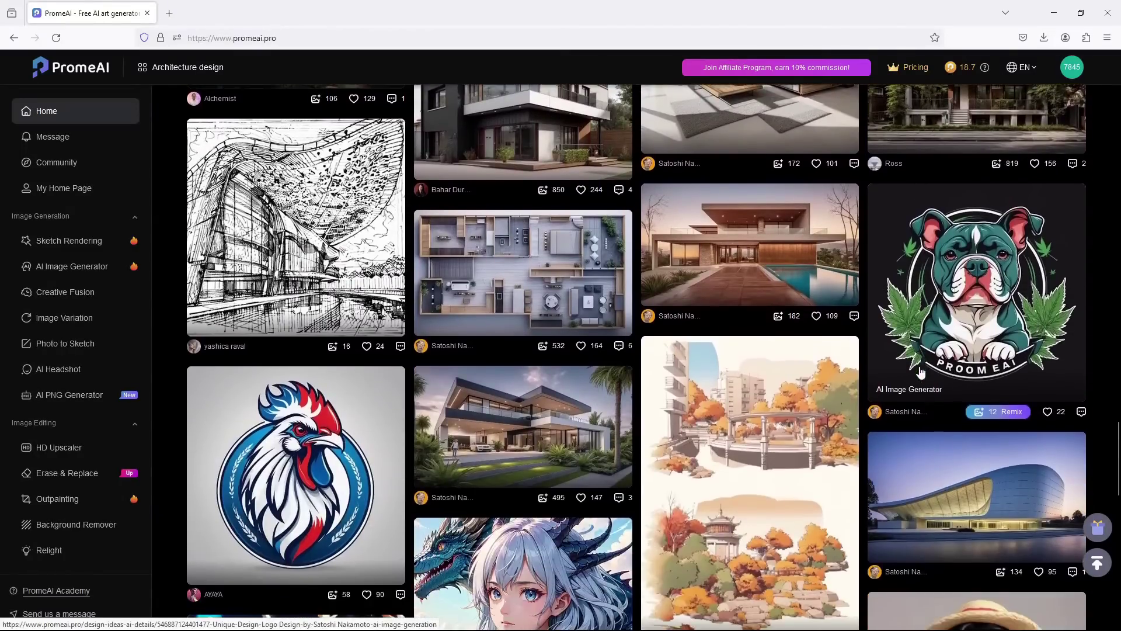
{"action": "scroll", "coordinate": [921, 372], "scroll_direction": "down", "scroll_amount": 9}
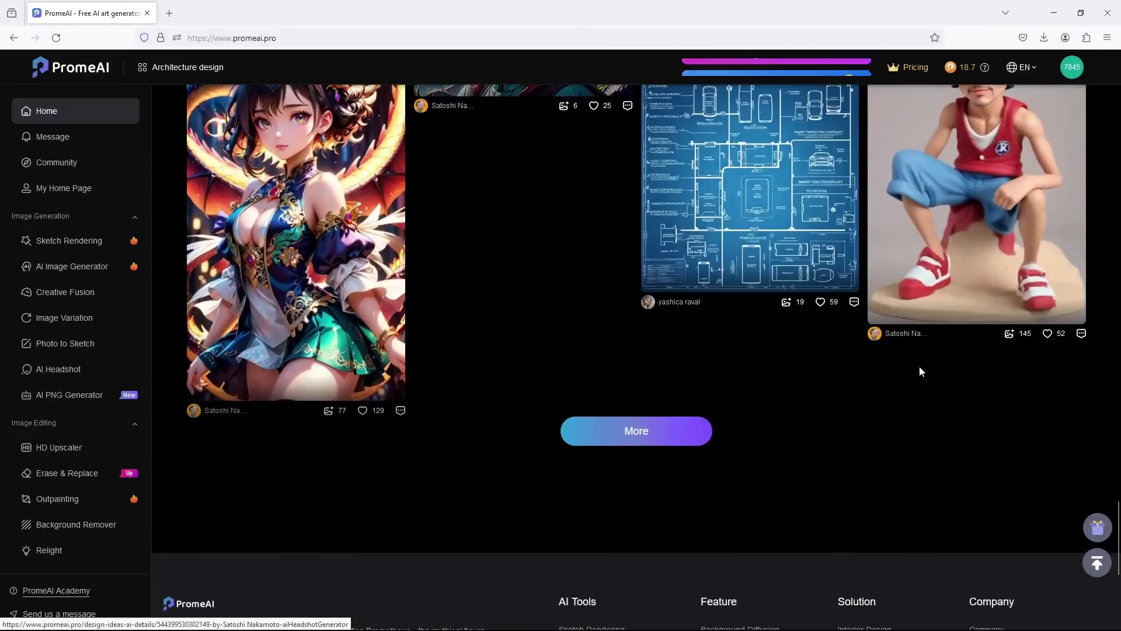
{"action": "scroll", "coordinate": [919, 368], "scroll_direction": "down", "scroll_amount": 3}
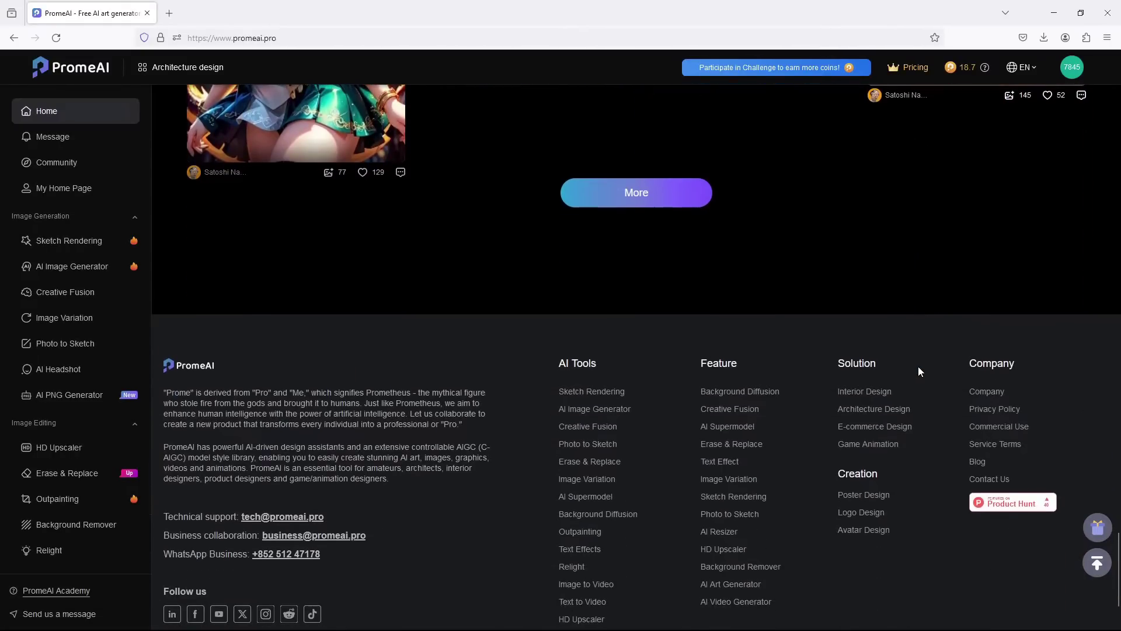
{"action": "scroll", "coordinate": [918, 366], "scroll_direction": "down", "scroll_amount": 2}
Review the membership plans (Free, Base $19, Standard $39, Pro $79) and return home
{"action": "key", "text": "Home"}
{"action": "mouse_move", "coordinate": [1072, 67]}
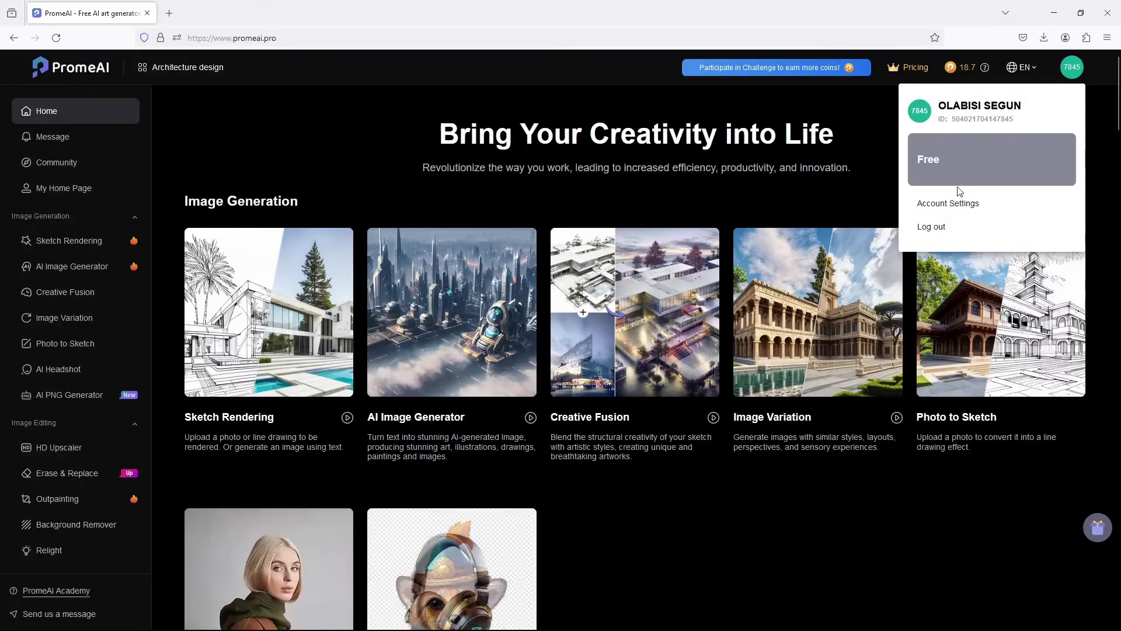
{"action": "left_click", "coordinate": [981, 178]}
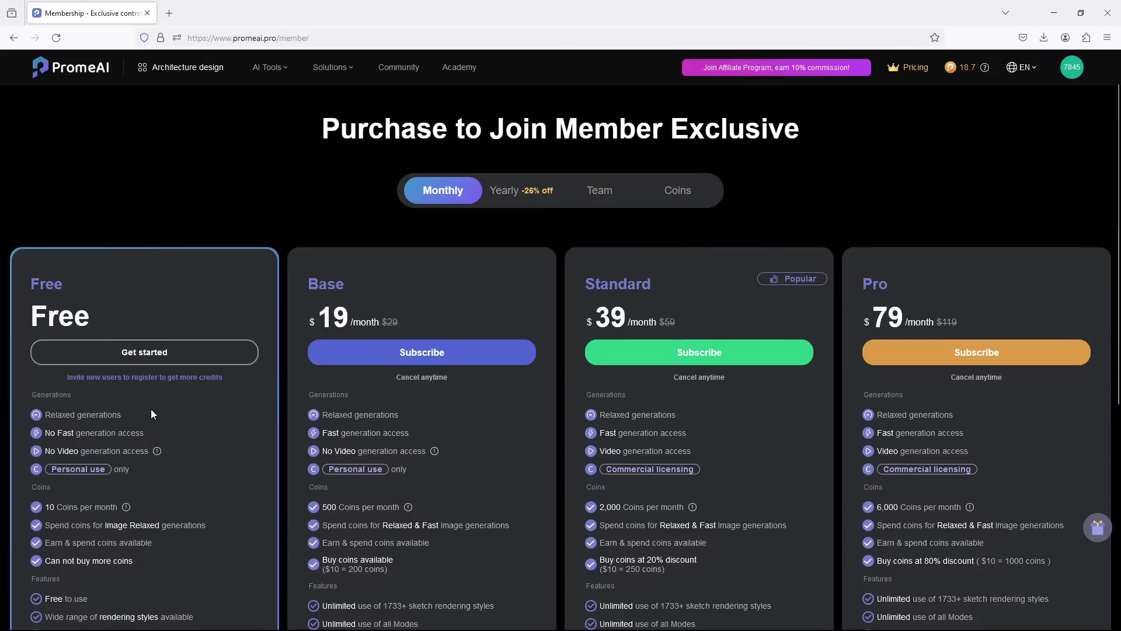
{"action": "key", "text": "alt+Left"}
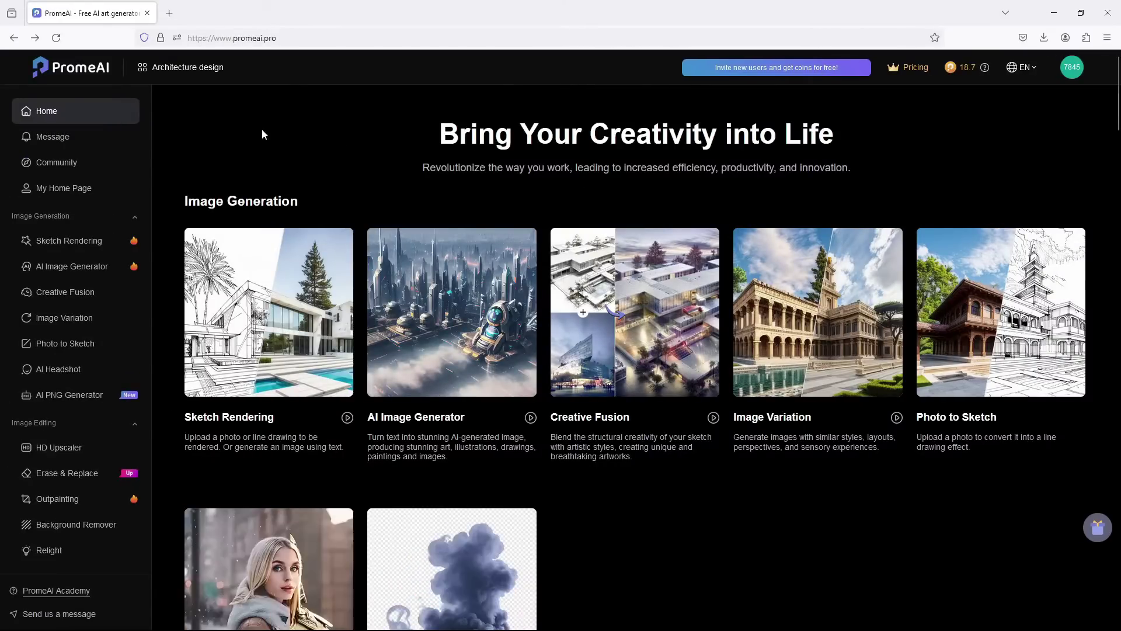
Open Sketch Rendering and browse its Discover & Remix gallery, then return to the top
{"action": "left_click", "coordinate": [62, 246]}
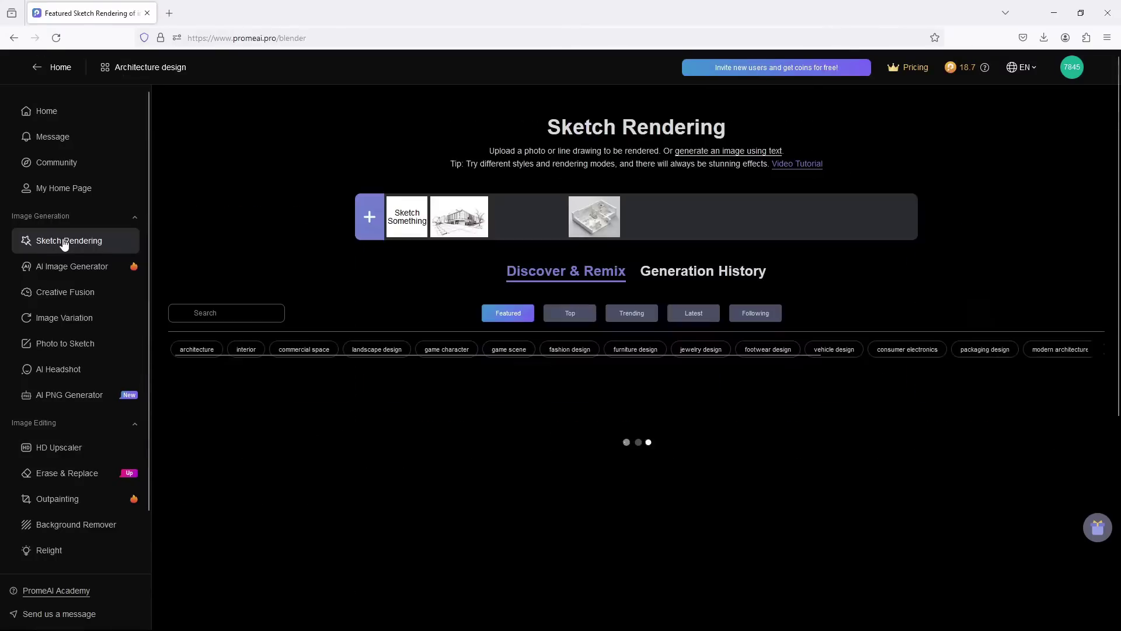
{"action": "scroll", "coordinate": [604, 385], "scroll_direction": "down", "scroll_amount": 1}
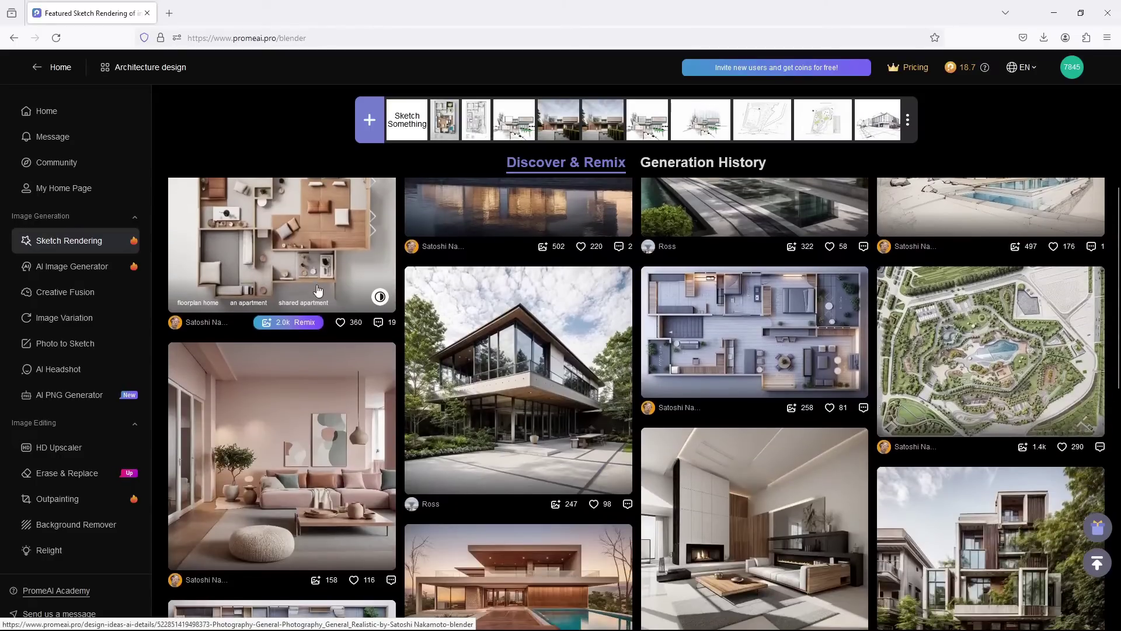
{"action": "scroll", "coordinate": [308, 384], "scroll_direction": "down", "scroll_amount": 2}
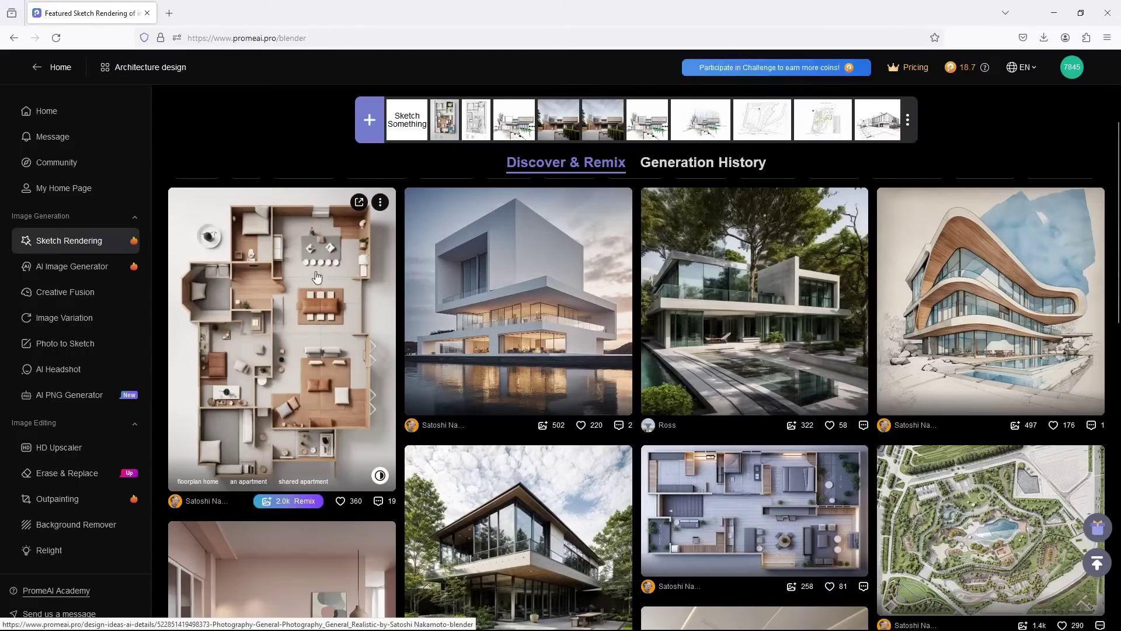
{"action": "scroll", "coordinate": [285, 332], "scroll_direction": "up", "scroll_amount": 3}
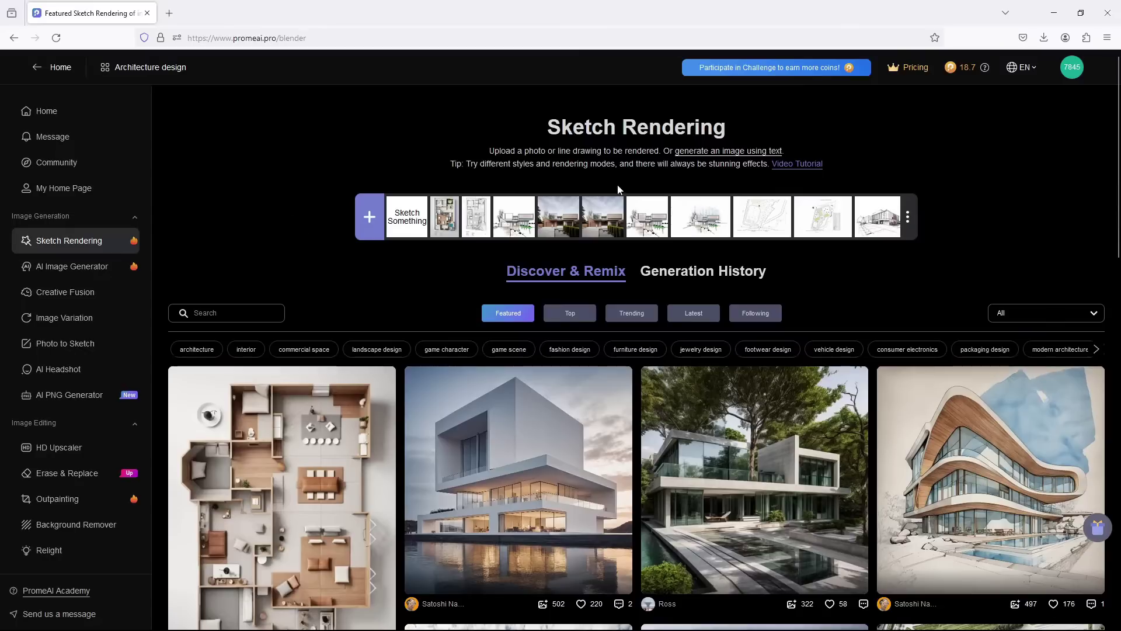
Upload the charlet_page-0001 floor plan sketch into the Sketch Rendering canvas
{"action": "left_click", "coordinate": [371, 224]}
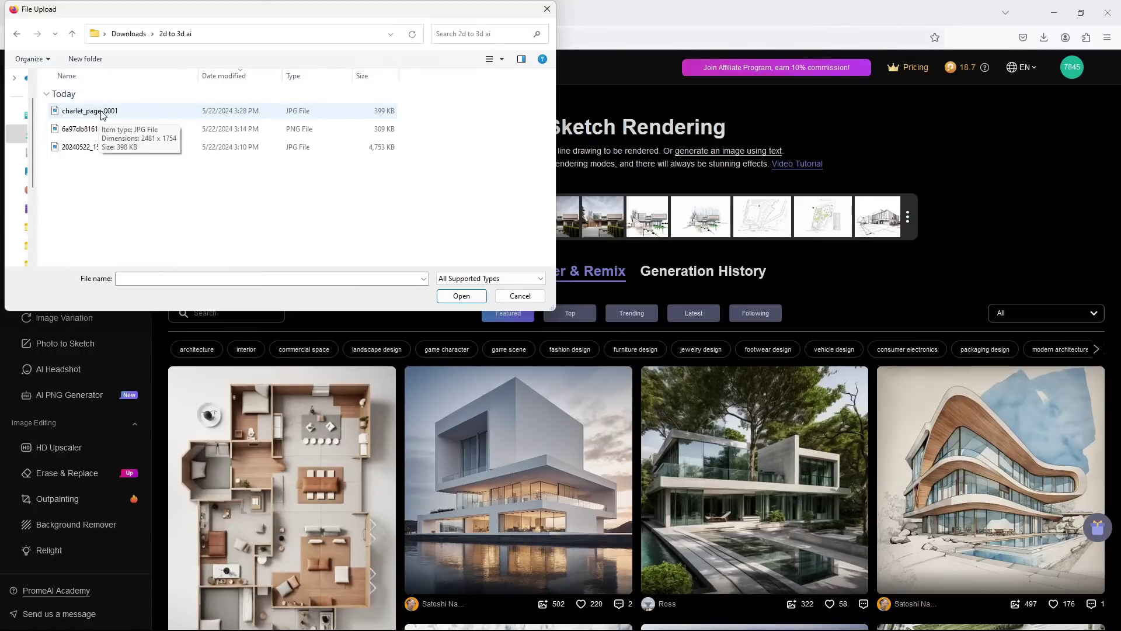
{"action": "left_click", "coordinate": [110, 115]}
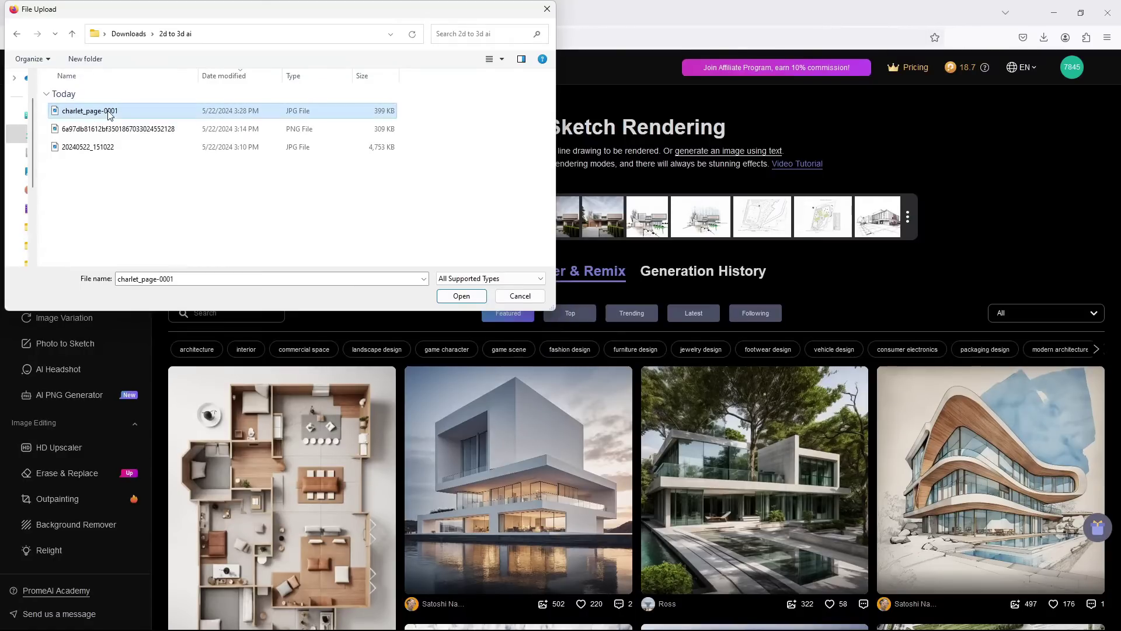
{"action": "left_click", "coordinate": [461, 297]}
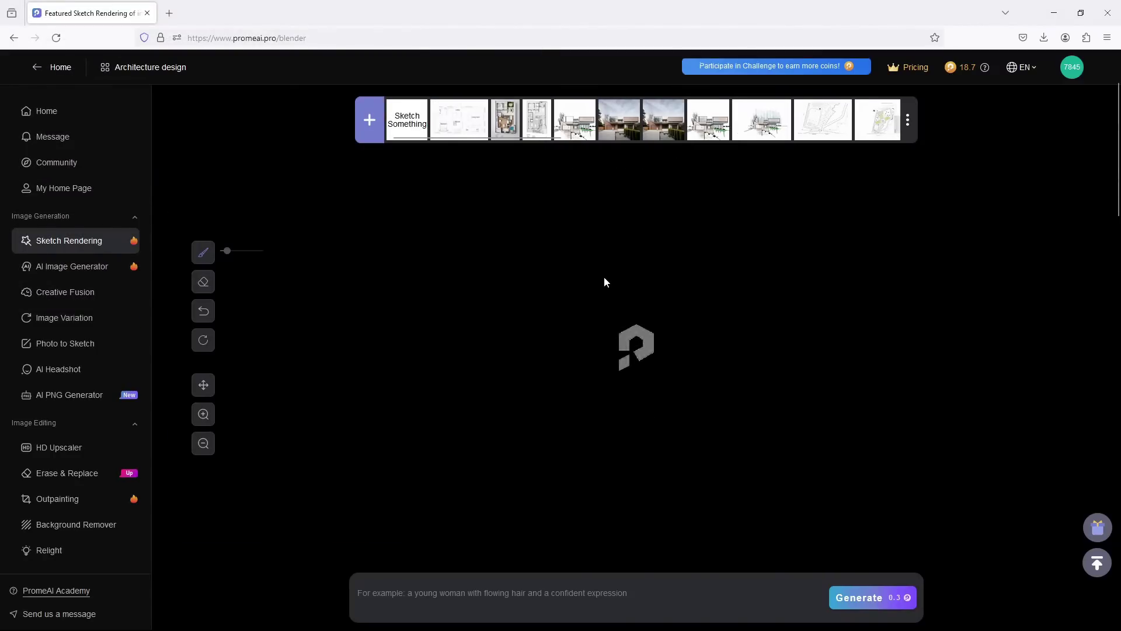
{"action": "scroll", "coordinate": [905, 327], "scroll_direction": "up", "scroll_amount": 1}
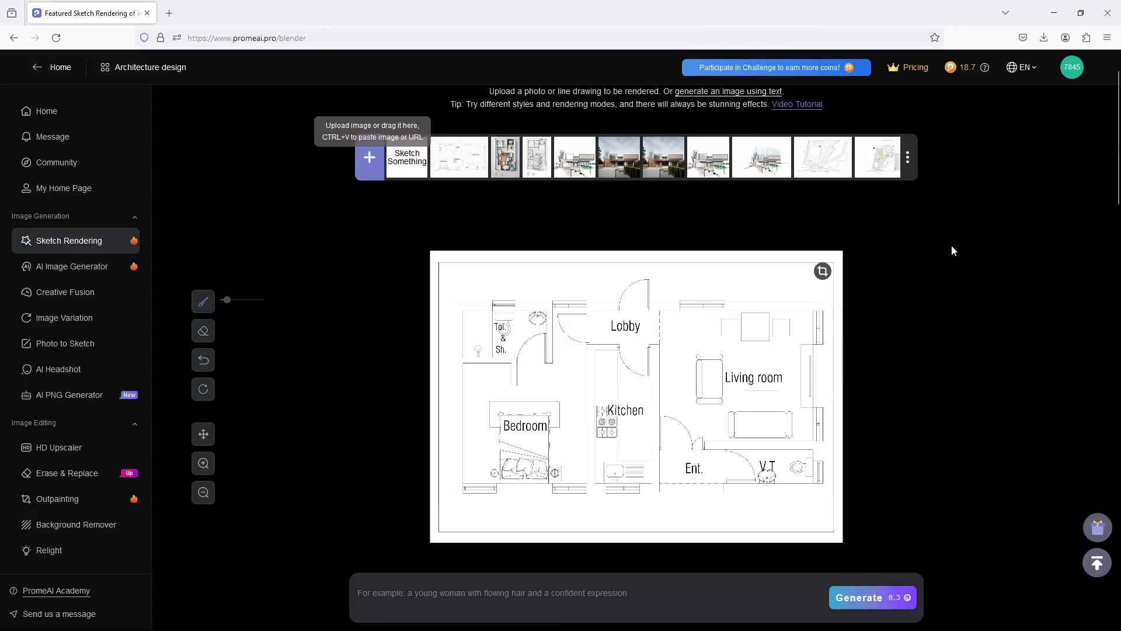
{"action": "mouse_move", "coordinate": [967, 71]}
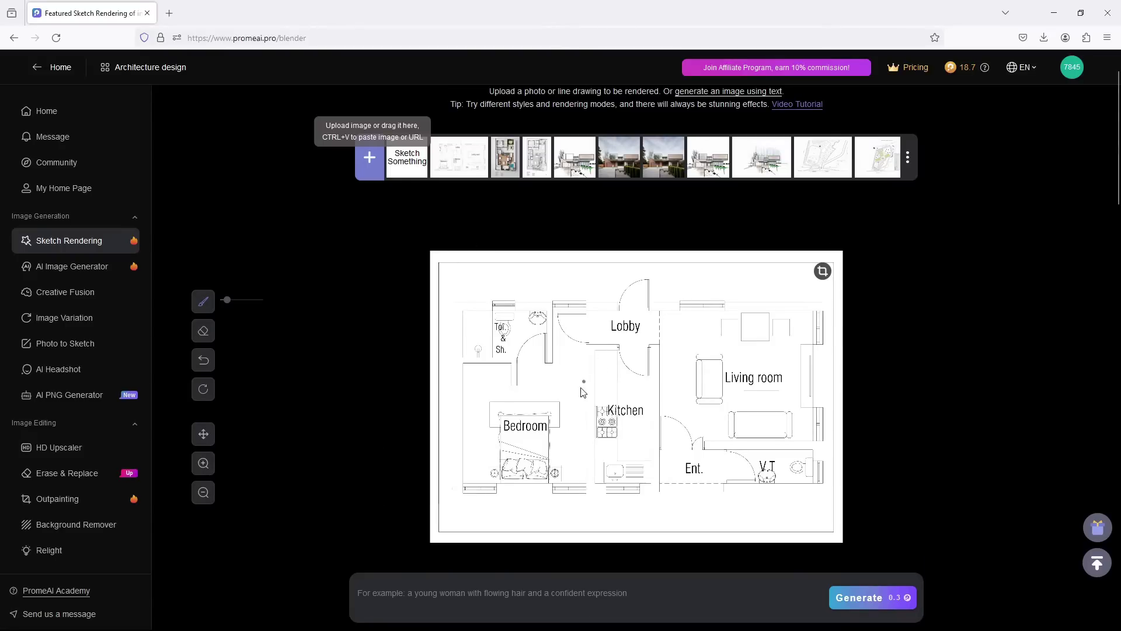
{"action": "mouse_move", "coordinate": [532, 587]}
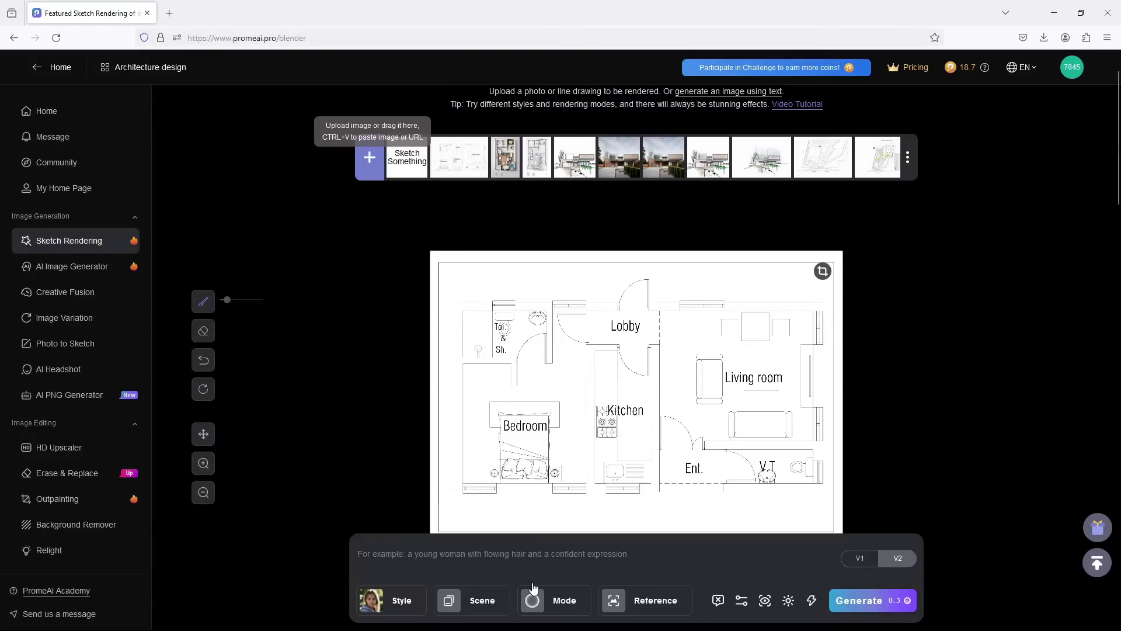
Review the style choices and set the scene to the interior Floor Plan option
{"action": "left_click", "coordinate": [409, 605]}
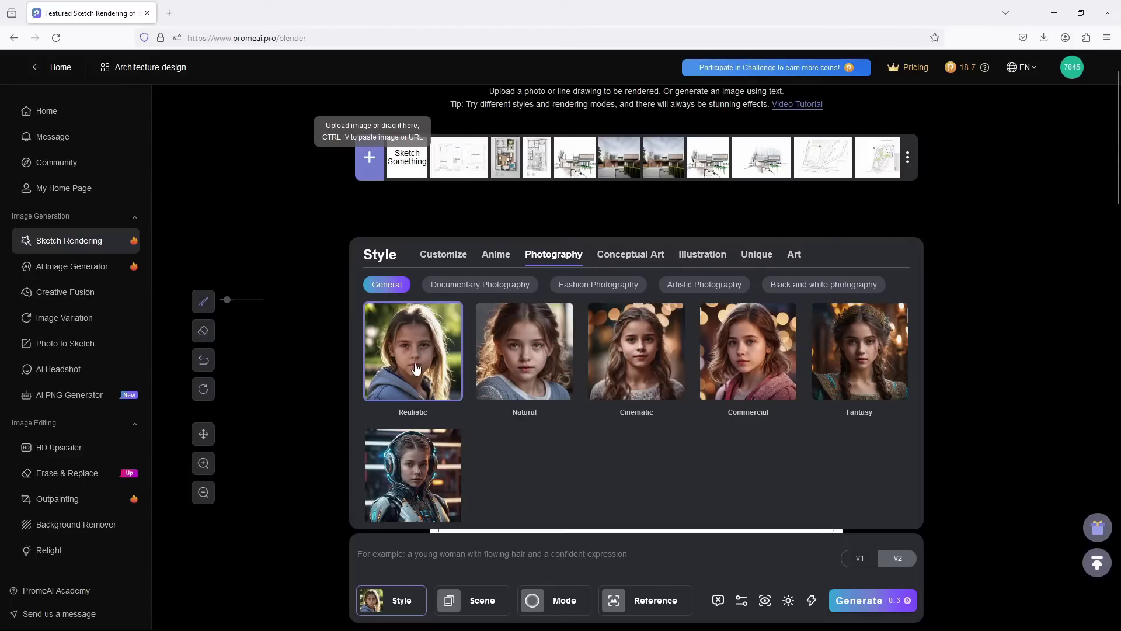
{"action": "left_click", "coordinate": [482, 601]}
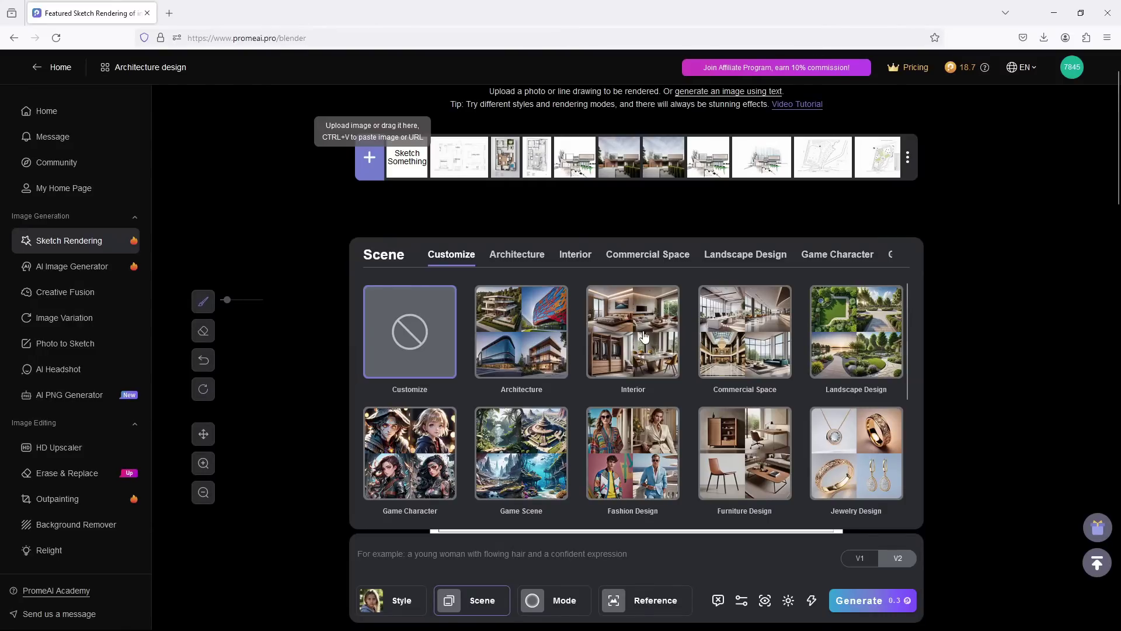
{"action": "left_click", "coordinate": [644, 336]}
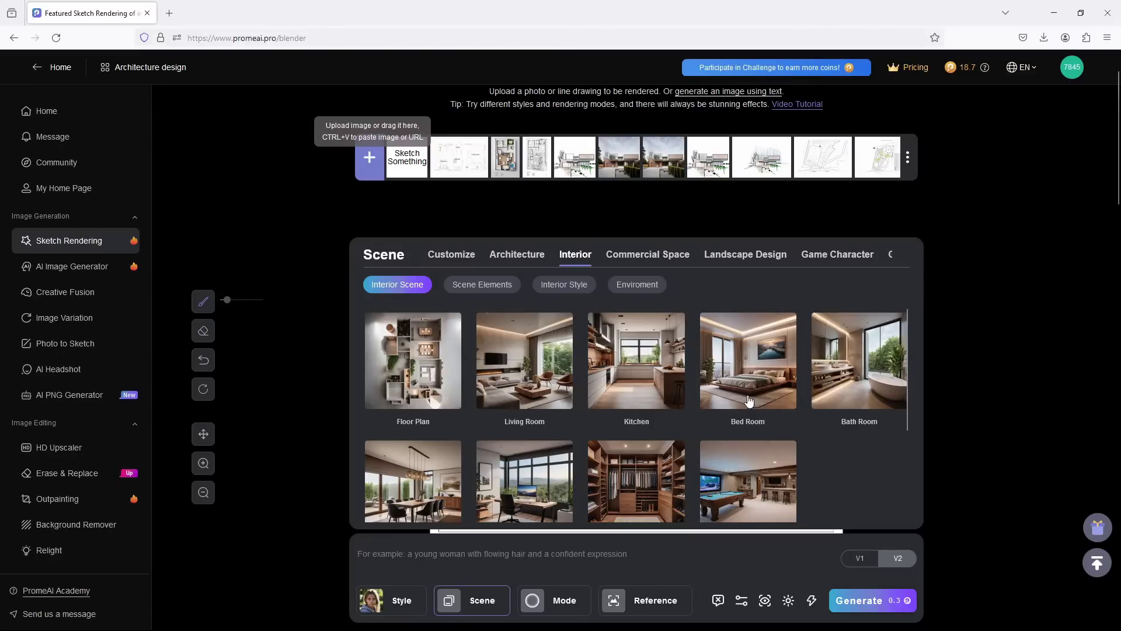
{"action": "scroll", "coordinate": [411, 380], "scroll_direction": "down", "scroll_amount": 3}
{"action": "scroll", "coordinate": [432, 403], "scroll_direction": "up", "scroll_amount": 3}
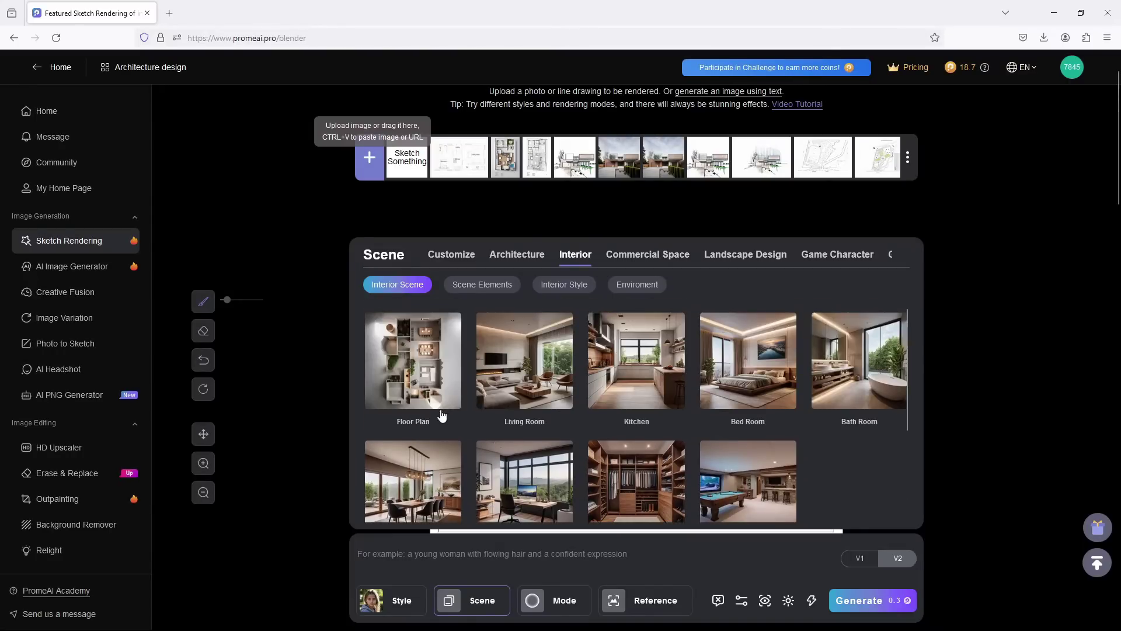
{"action": "left_click", "coordinate": [424, 371]}
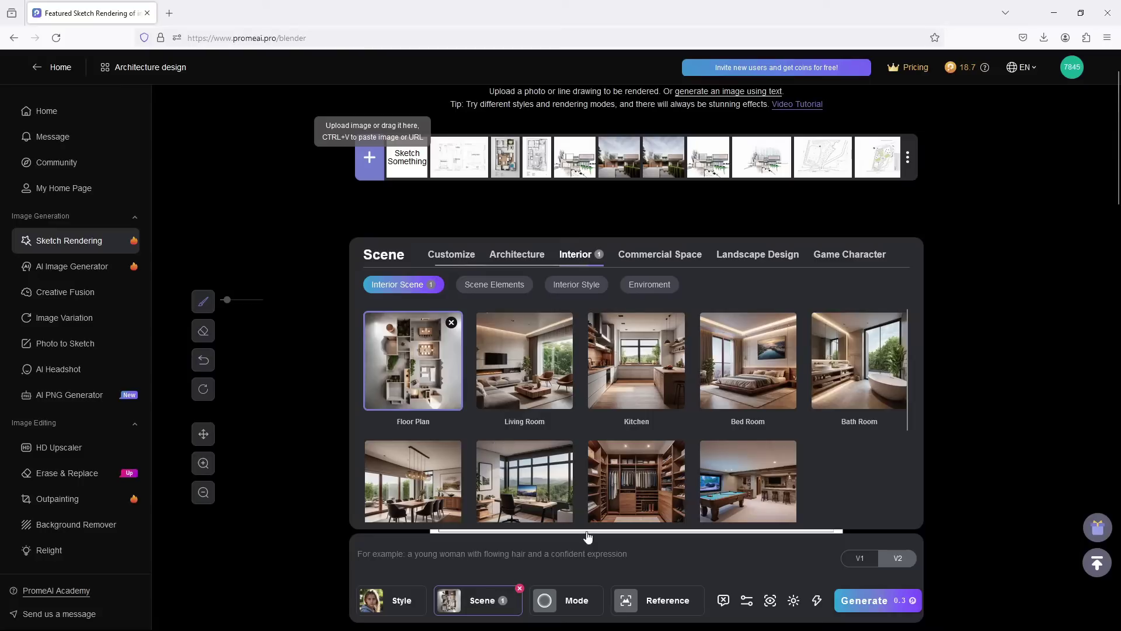
Check the render modes and browse Style Reference thumbnails without applying one
{"action": "left_click", "coordinate": [572, 599]}
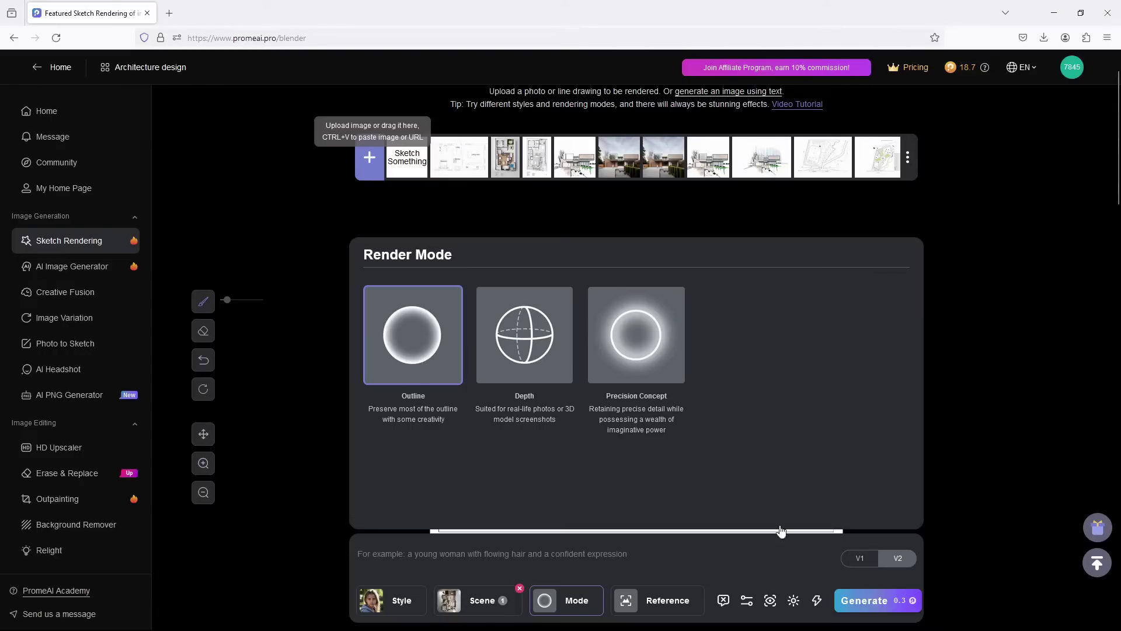
{"action": "left_click", "coordinate": [651, 606]}
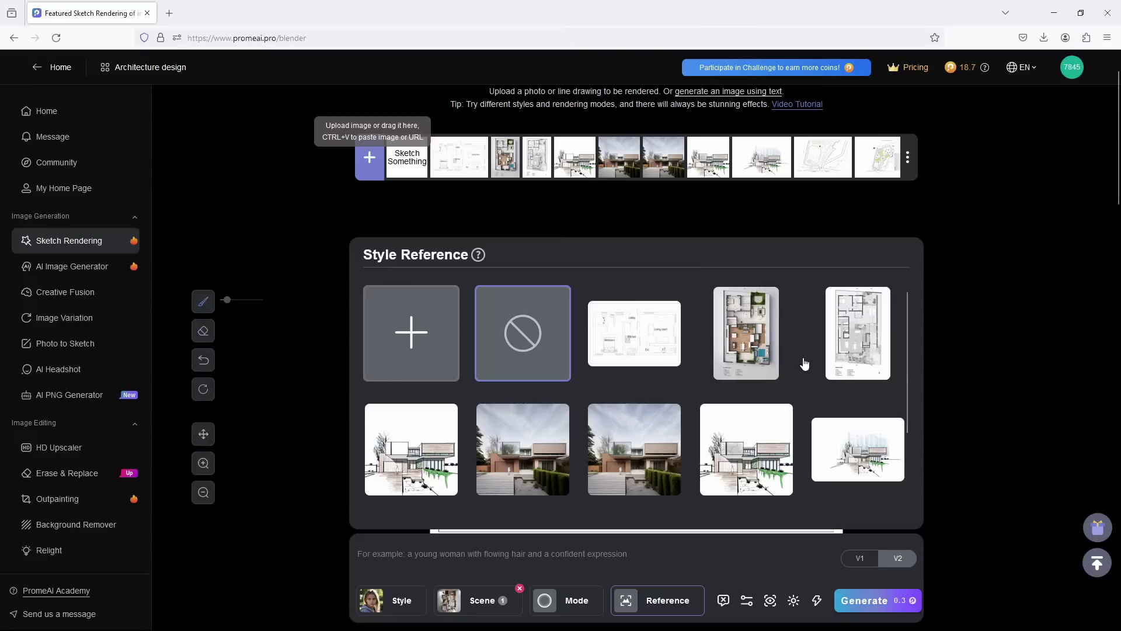
{"action": "scroll", "coordinate": [738, 451], "scroll_direction": "down", "scroll_amount": 1}
{"action": "scroll", "coordinate": [739, 451], "scroll_direction": "down", "scroll_amount": 3}
{"action": "scroll", "coordinate": [731, 446], "scroll_direction": "up", "scroll_amount": 6}
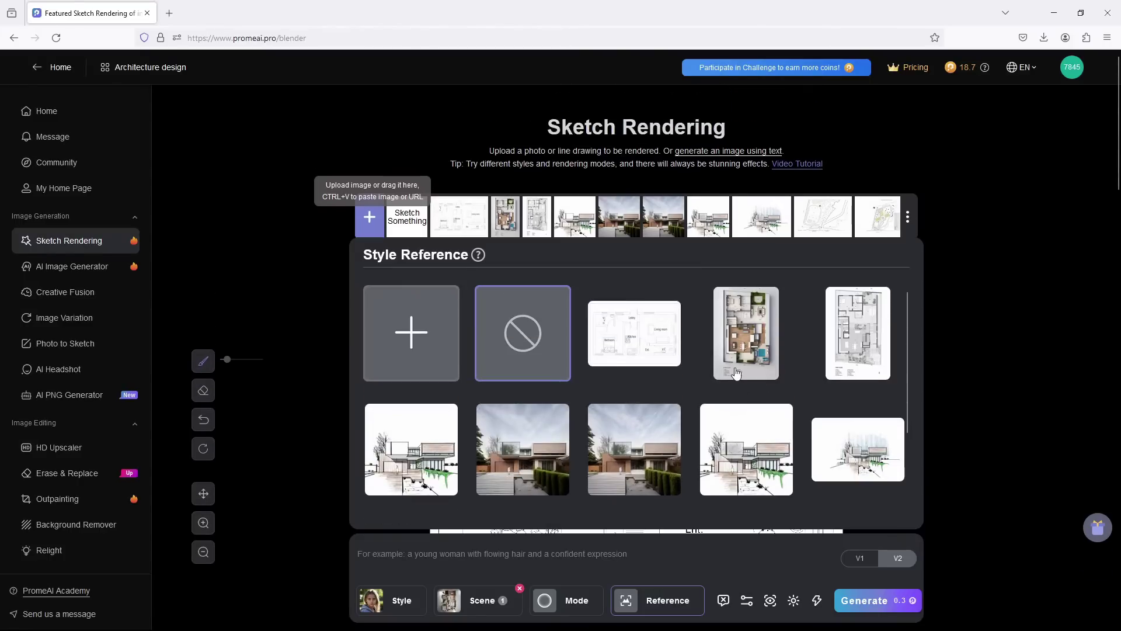
{"action": "scroll", "coordinate": [703, 367], "scroll_direction": "down", "scroll_amount": 2}
{"action": "scroll", "coordinate": [766, 332], "scroll_direction": "up", "scroll_amount": 2}
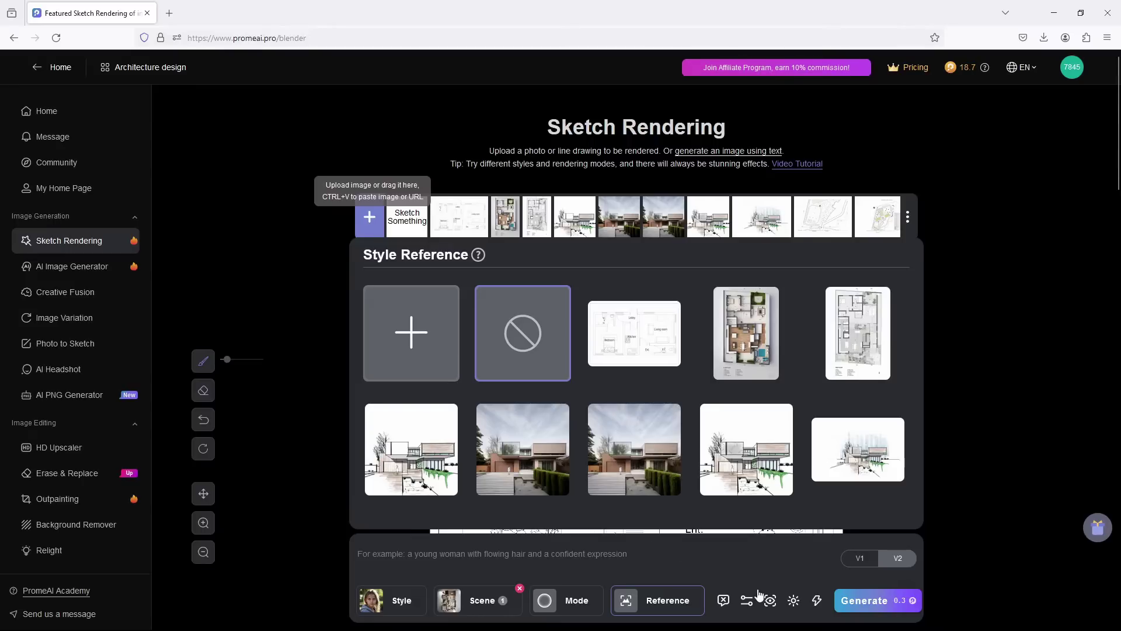
Generate three Photography-Realistic, Outline, Floor Plan renders of the sketch
{"action": "left_click", "coordinate": [865, 602]}
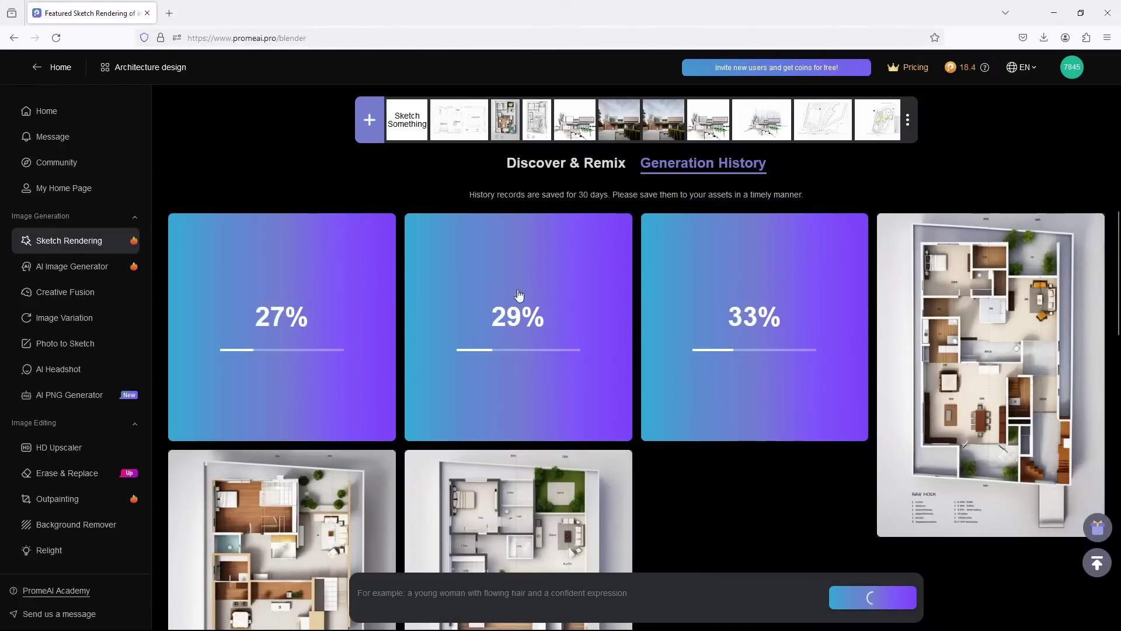
{"action": "mouse_move", "coordinate": [965, 77]}
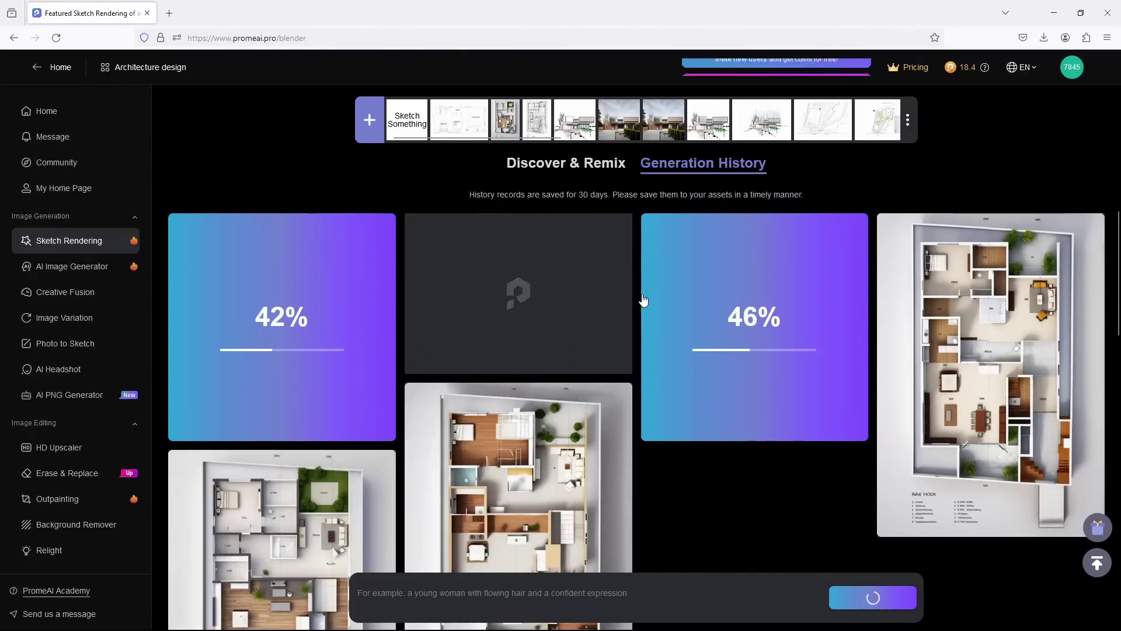
{"action": "mouse_move", "coordinate": [482, 294]}
{"action": "mouse_move", "coordinate": [293, 285]}
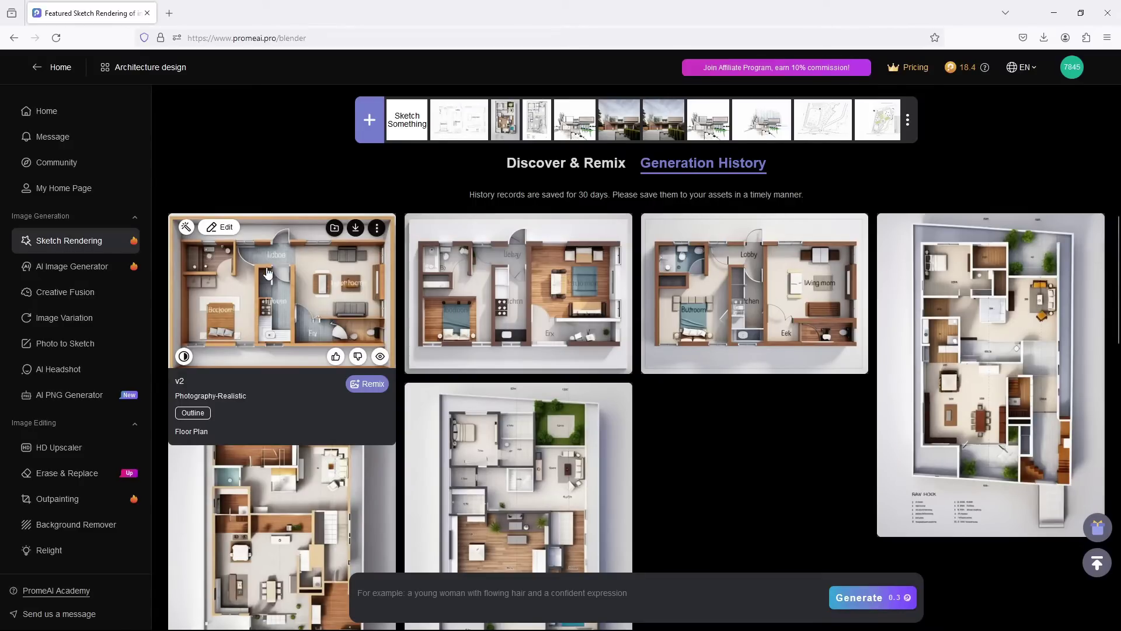
Compare the first two renderings against the original sketch, then close the preview
{"action": "left_click", "coordinate": [308, 298]}
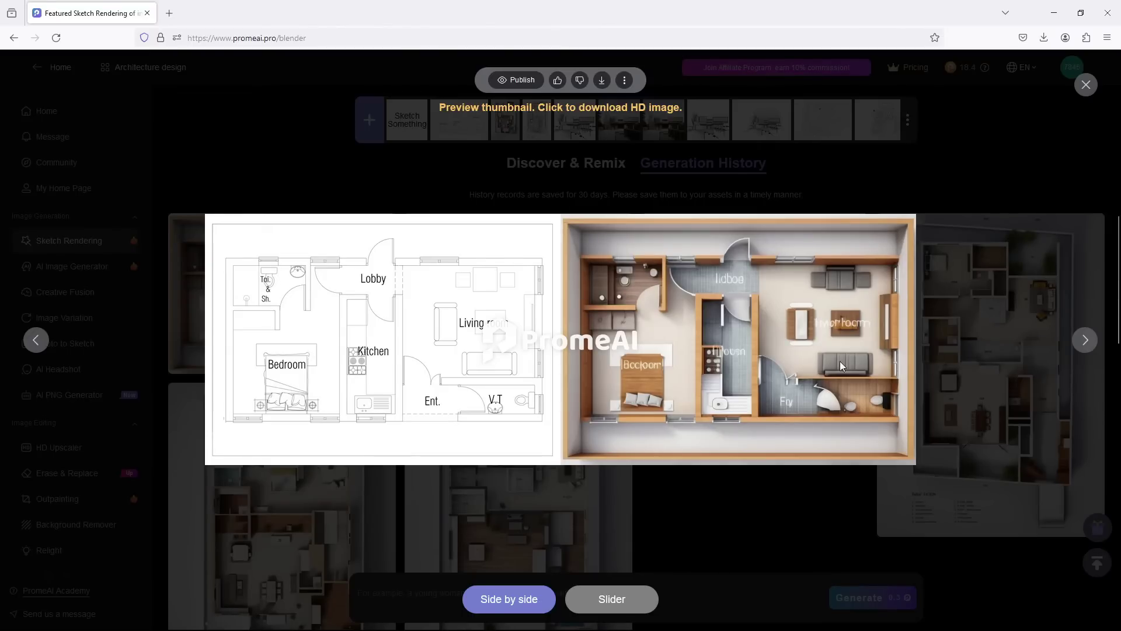
{"action": "left_click", "coordinate": [1083, 342]}
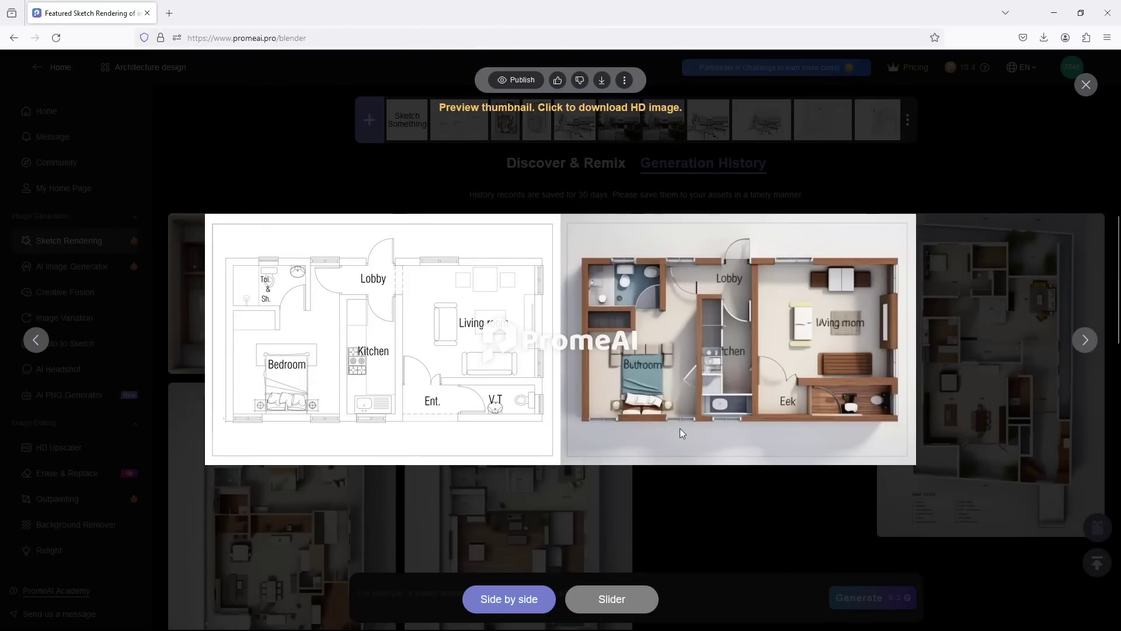
{"action": "left_click", "coordinate": [770, 514]}
{"action": "mouse_move", "coordinate": [743, 289]}
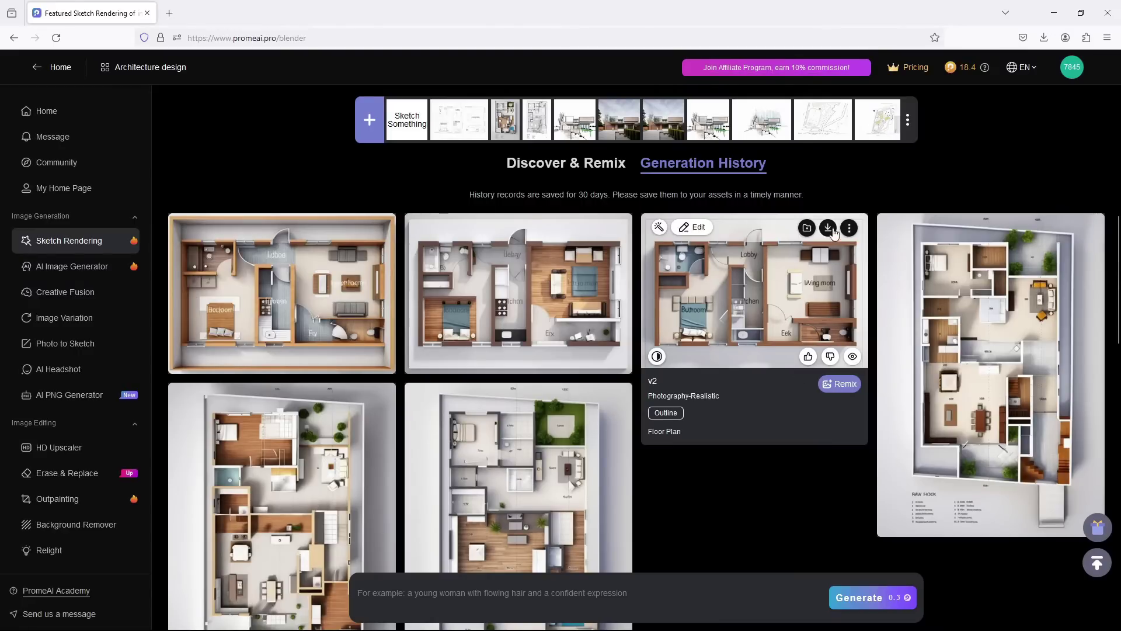
Remix the floor plan sketch and generate another set of renders
{"action": "mouse_move", "coordinate": [682, 232]}
{"action": "left_click", "coordinate": [831, 384]}
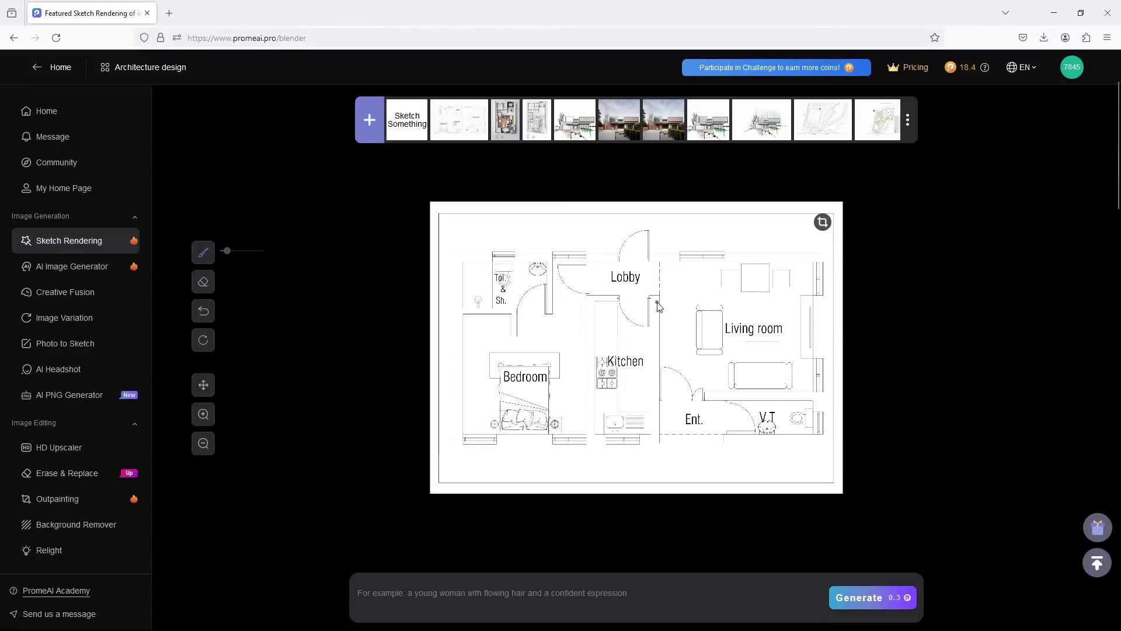
{"action": "left_click", "coordinate": [900, 600]}
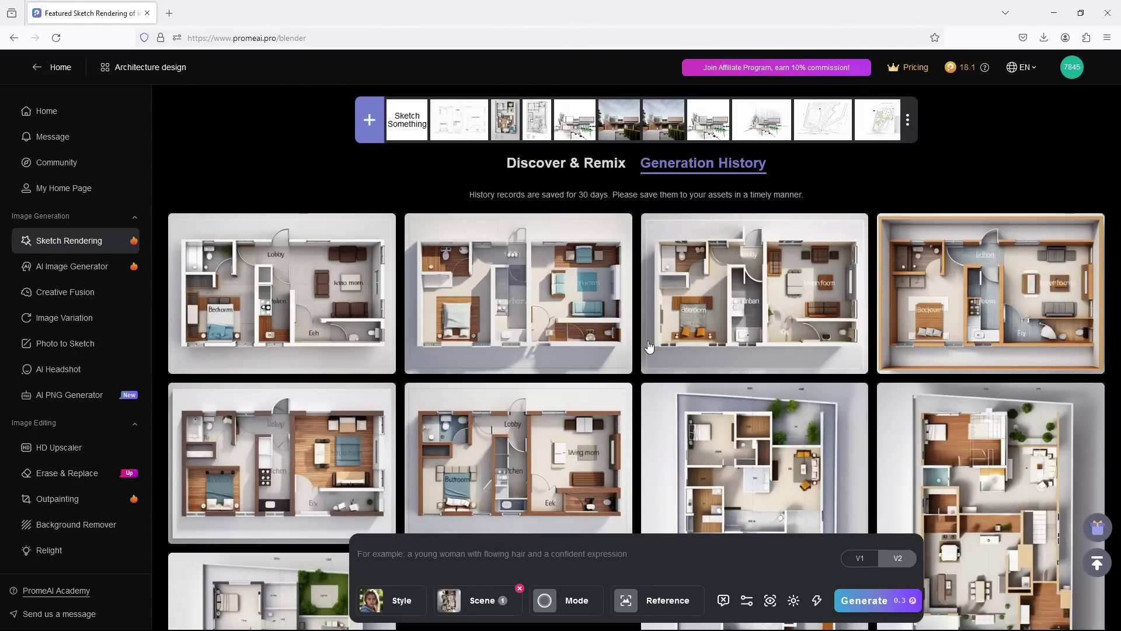
{"action": "mouse_move", "coordinate": [328, 326]}
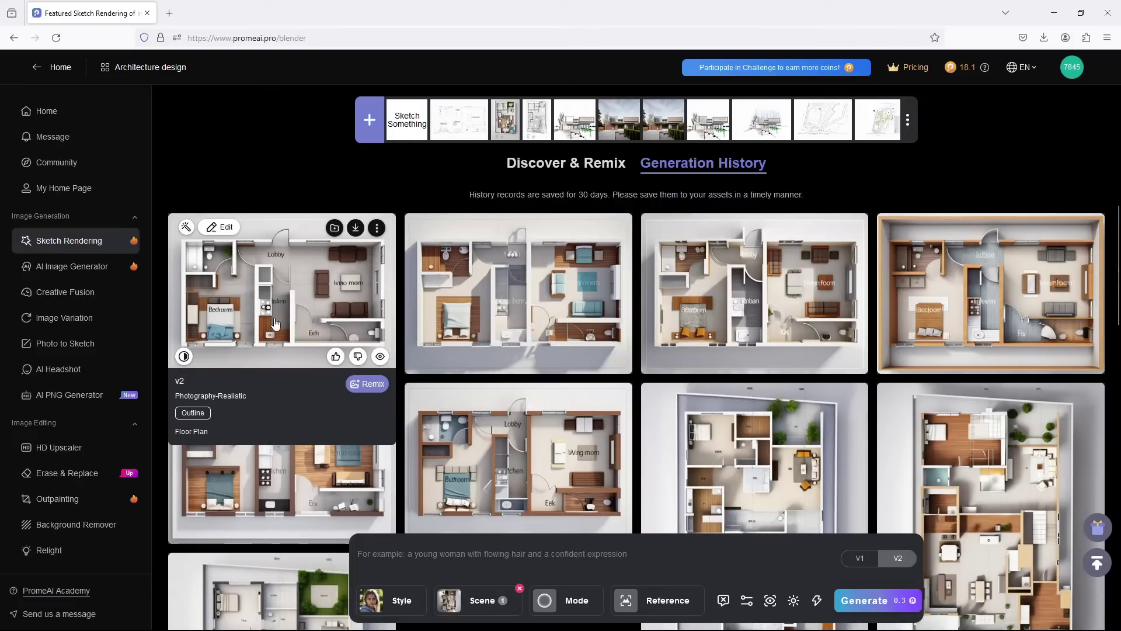
{"action": "mouse_move", "coordinate": [470, 310]}
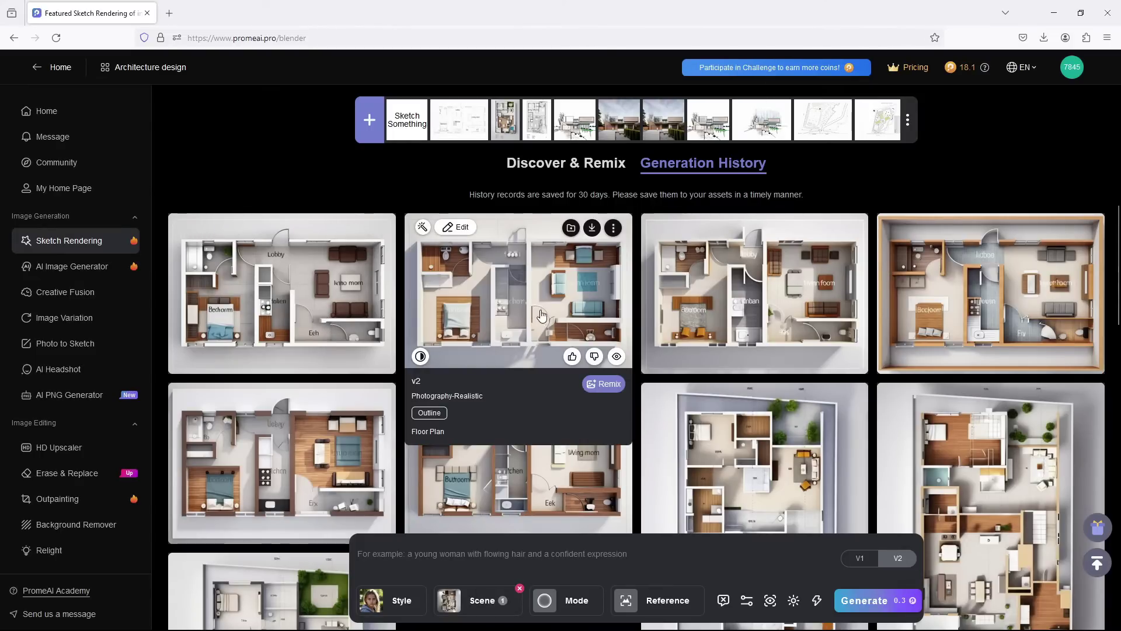
{"action": "mouse_move", "coordinate": [716, 318]}
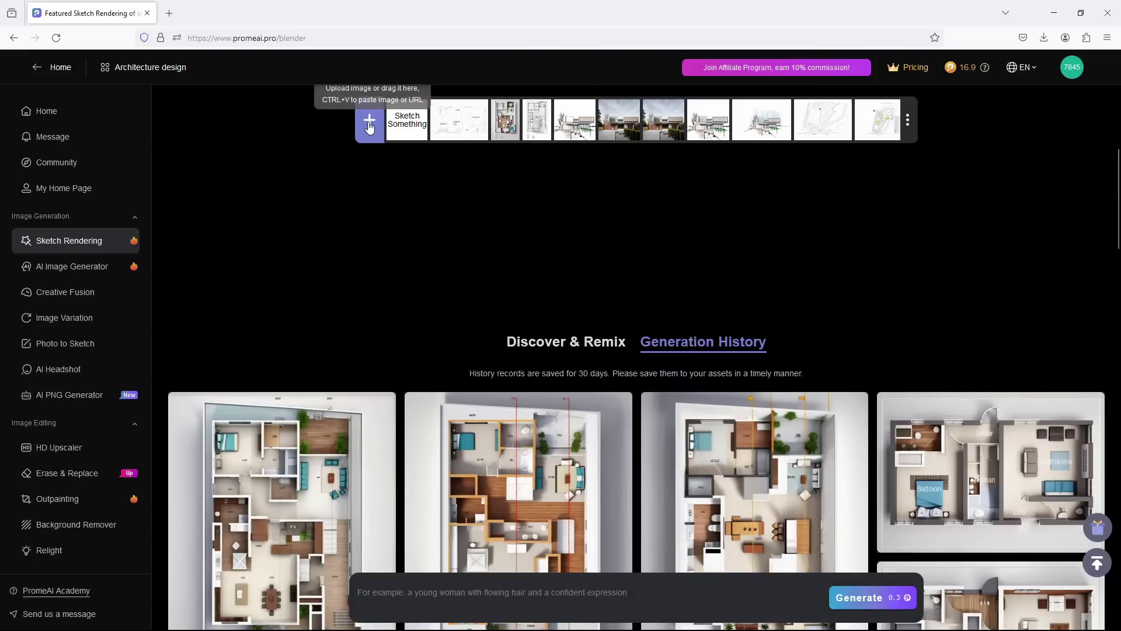
Upload the second floor plan image with the two-car garage and dining area
{"action": "left_click", "coordinate": [370, 126]}
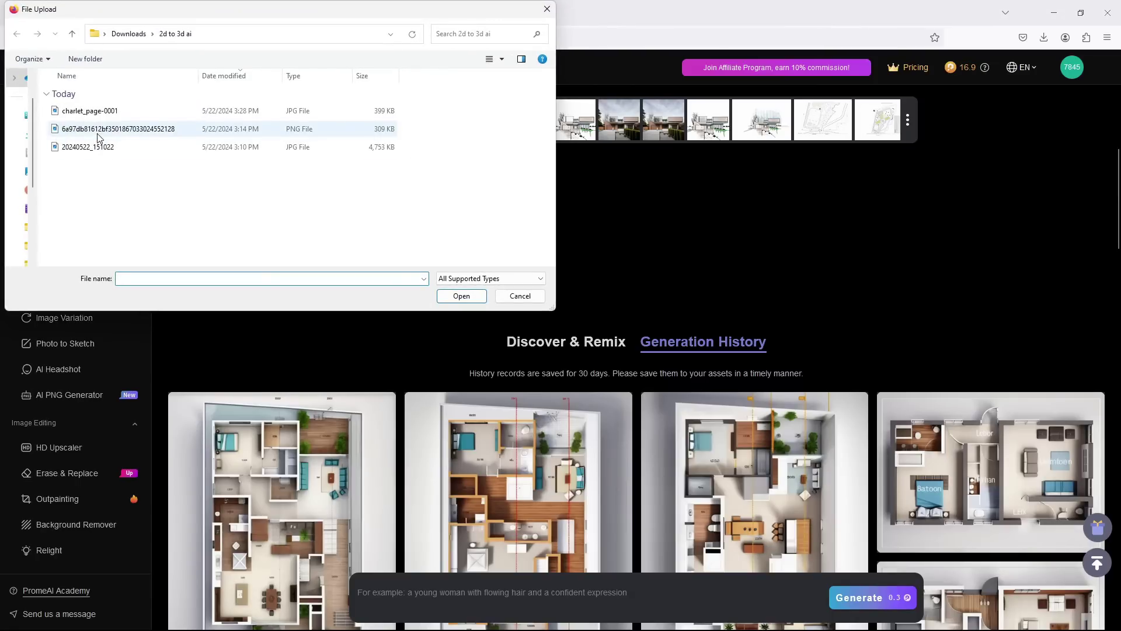
{"action": "left_click", "coordinate": [501, 59]}
{"action": "left_click", "coordinate": [526, 30]}
{"action": "left_click", "coordinate": [148, 125]}
{"action": "left_click", "coordinate": [461, 296]}
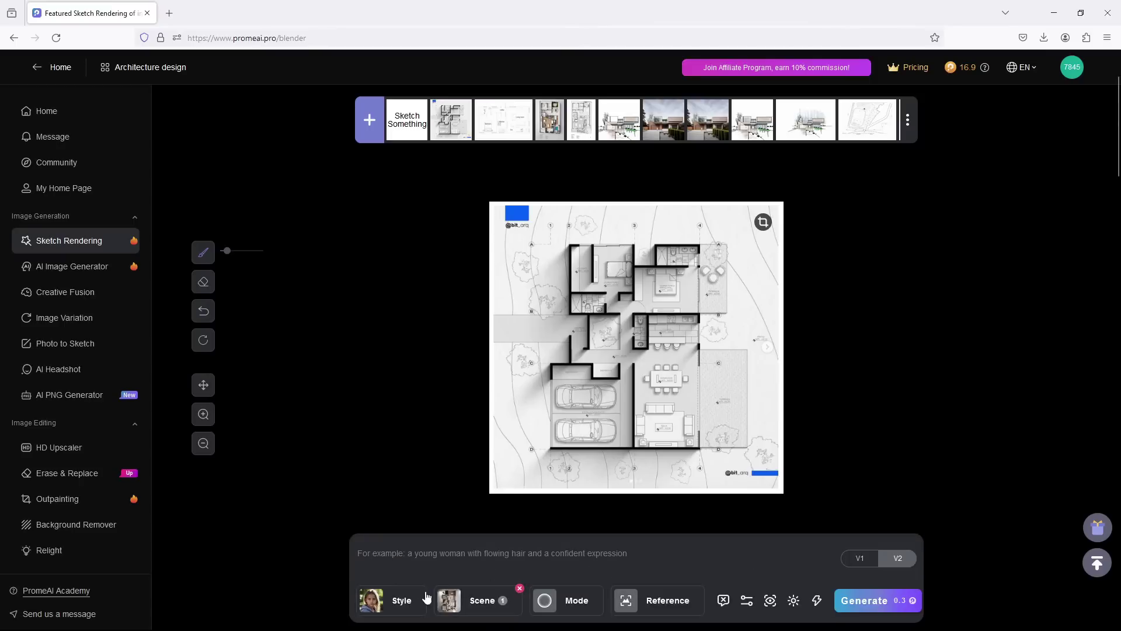
Confirm Realistic style, Floor Plan scene and Outline mode, then generate the garage plan renders
{"action": "left_click", "coordinate": [401, 601]}
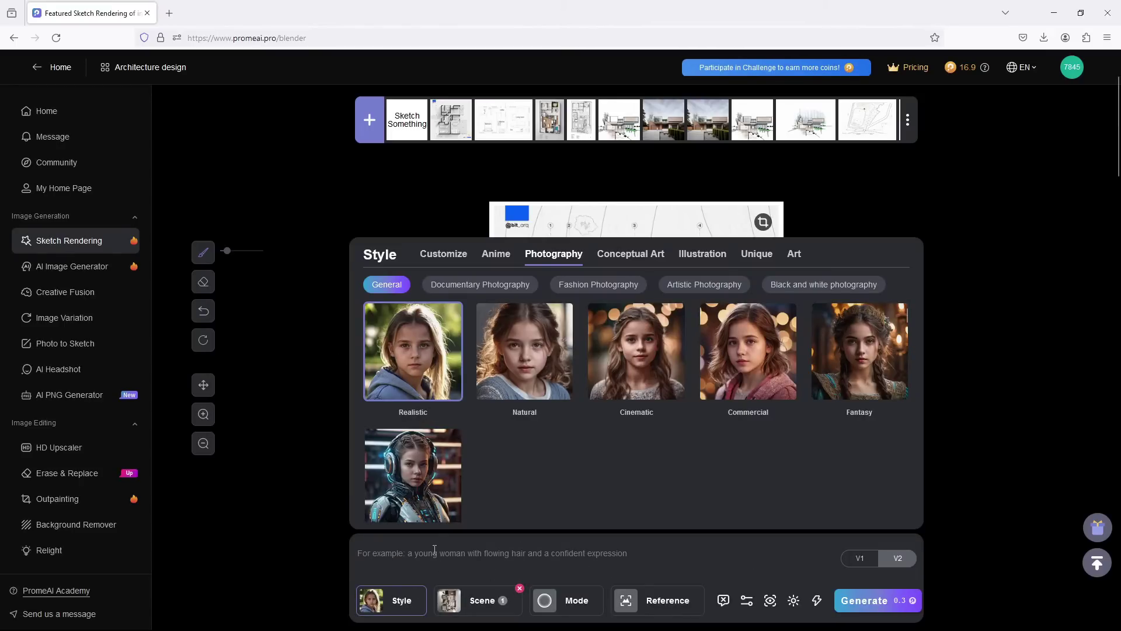
{"action": "left_click", "coordinate": [477, 600]}
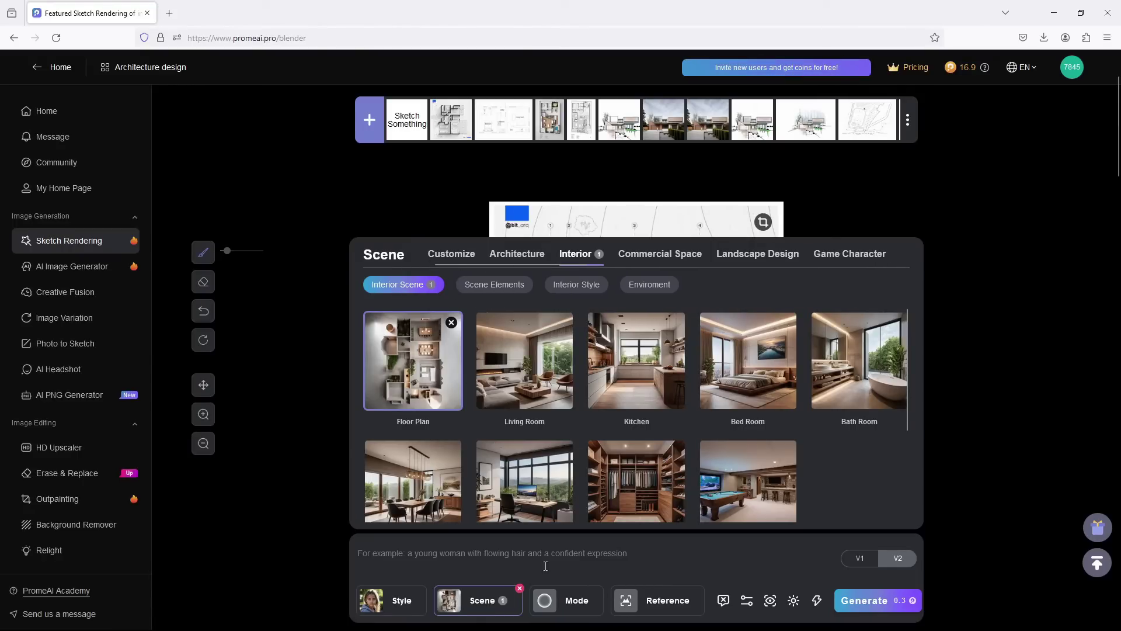
{"action": "left_click", "coordinate": [564, 602]}
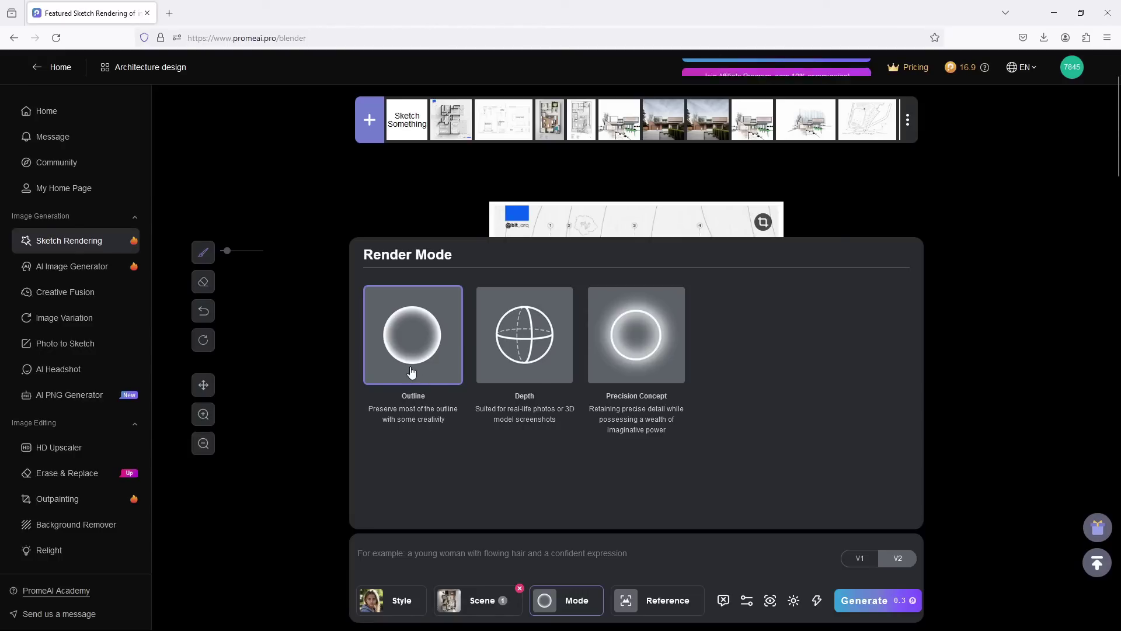
{"action": "left_click", "coordinate": [381, 602]}
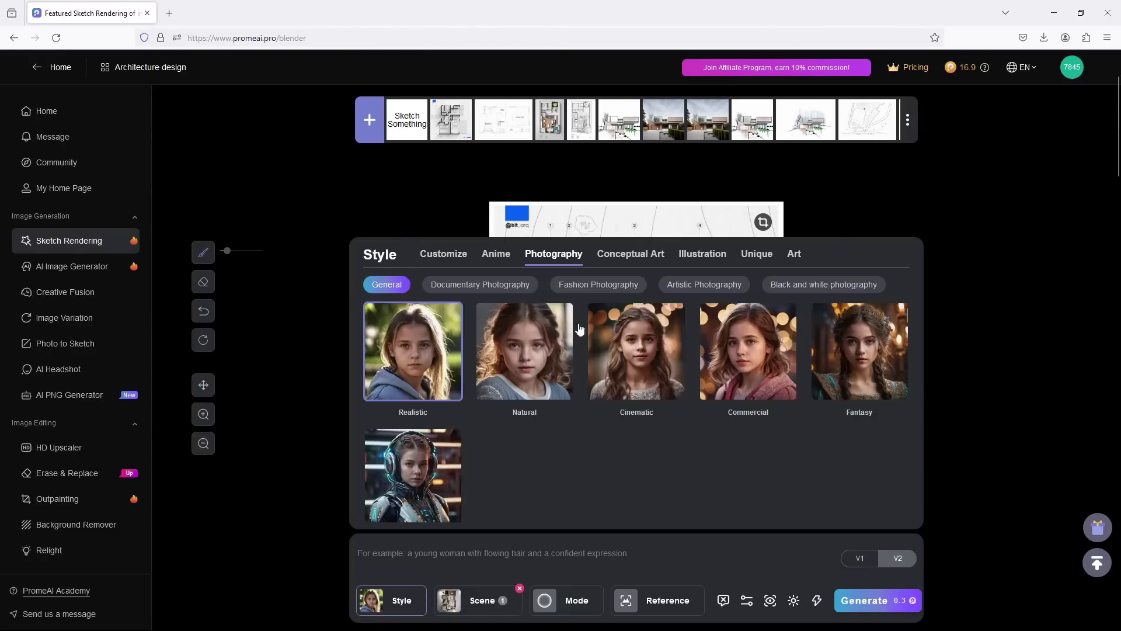
{"action": "left_click", "coordinate": [869, 600]}
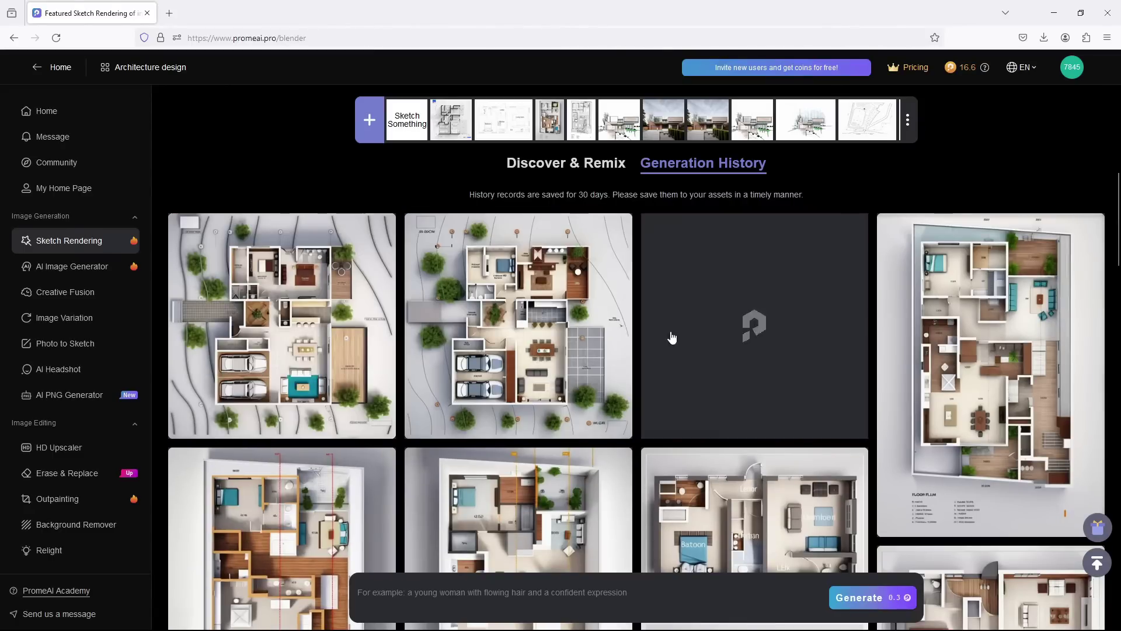
Compare the first and next garage plan renders side by side with the sketch
{"action": "mouse_move", "coordinate": [497, 336]}
{"action": "mouse_move", "coordinate": [281, 335]}
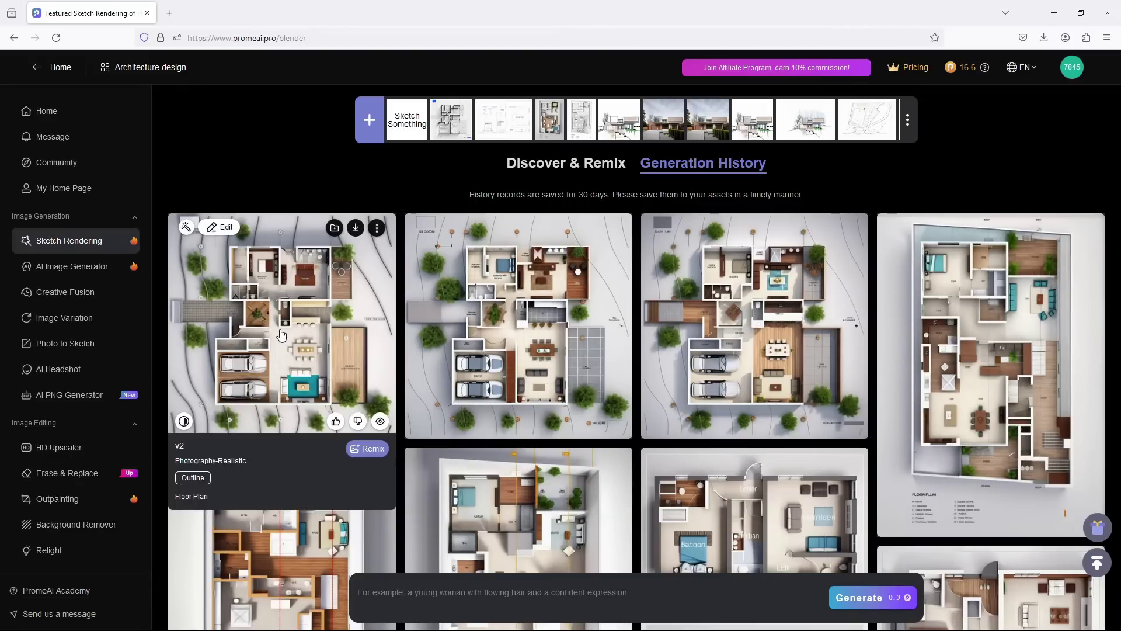
{"action": "left_click", "coordinate": [281, 334]}
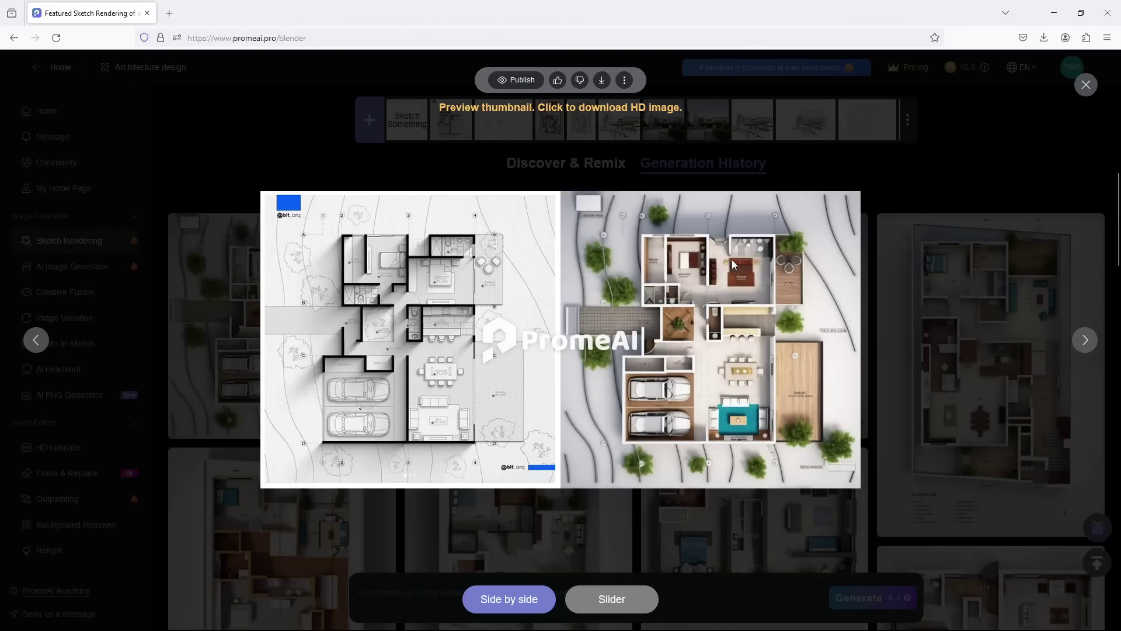
{"action": "left_click", "coordinate": [1084, 341]}
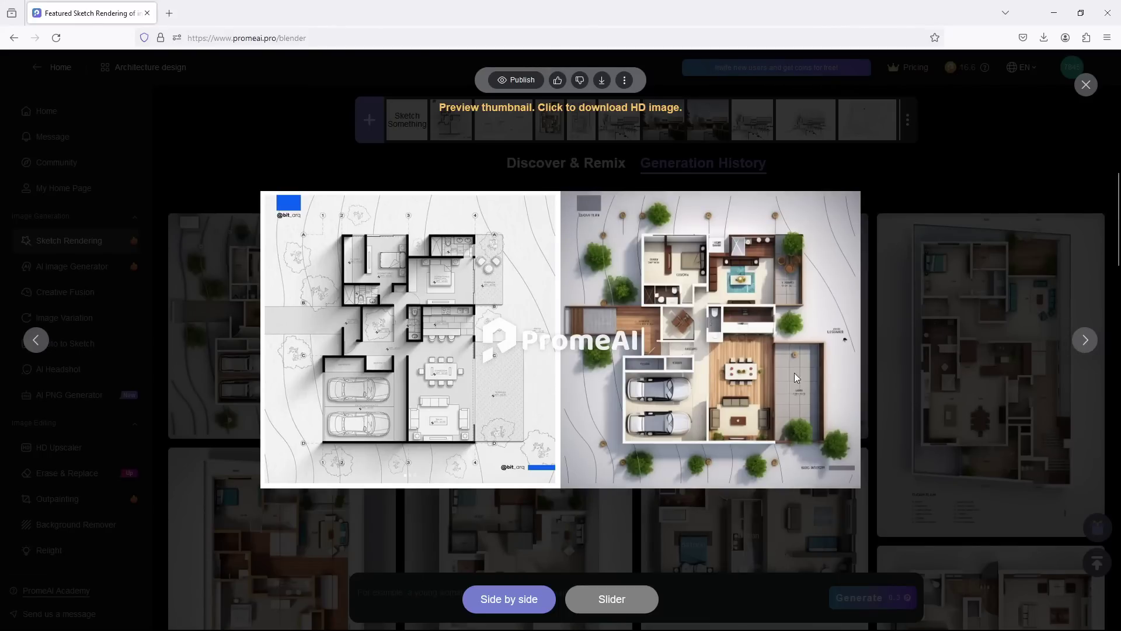
Close the comparison and download a 514 x 509 preview of the third render
{"action": "left_click", "coordinate": [804, 533]}
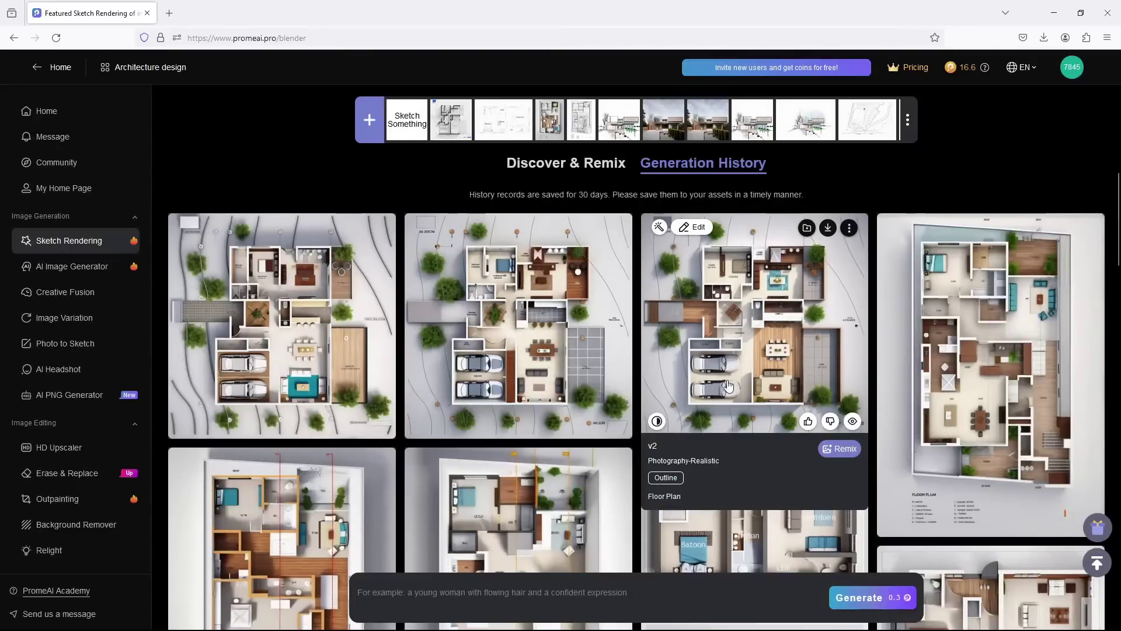
{"action": "left_click", "coordinate": [827, 227]}
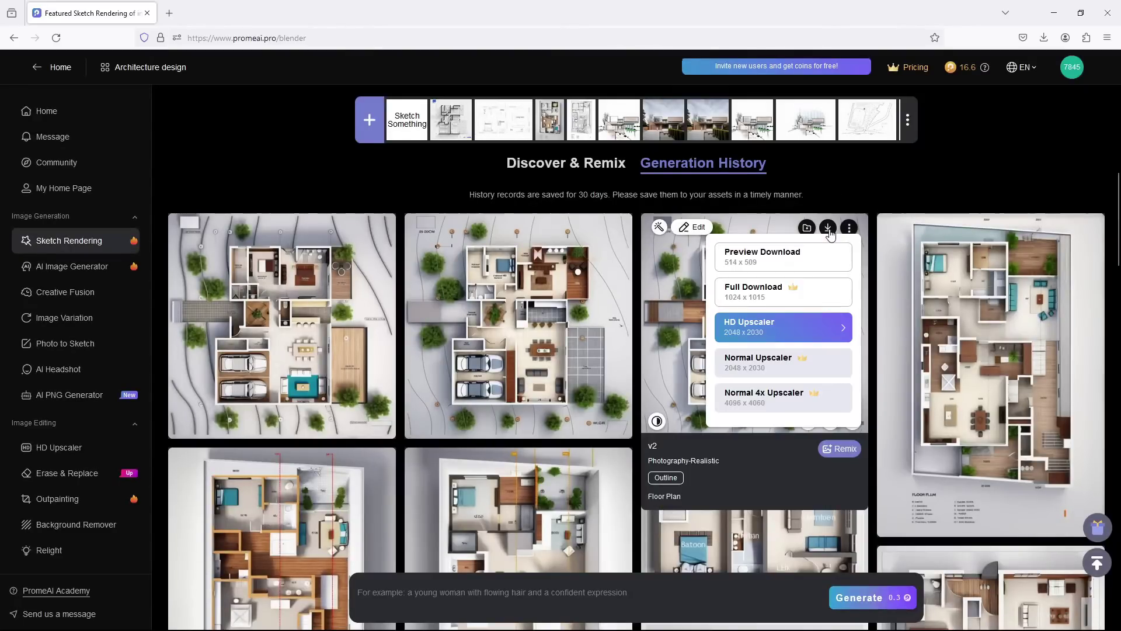
{"action": "left_click", "coordinate": [835, 261]}
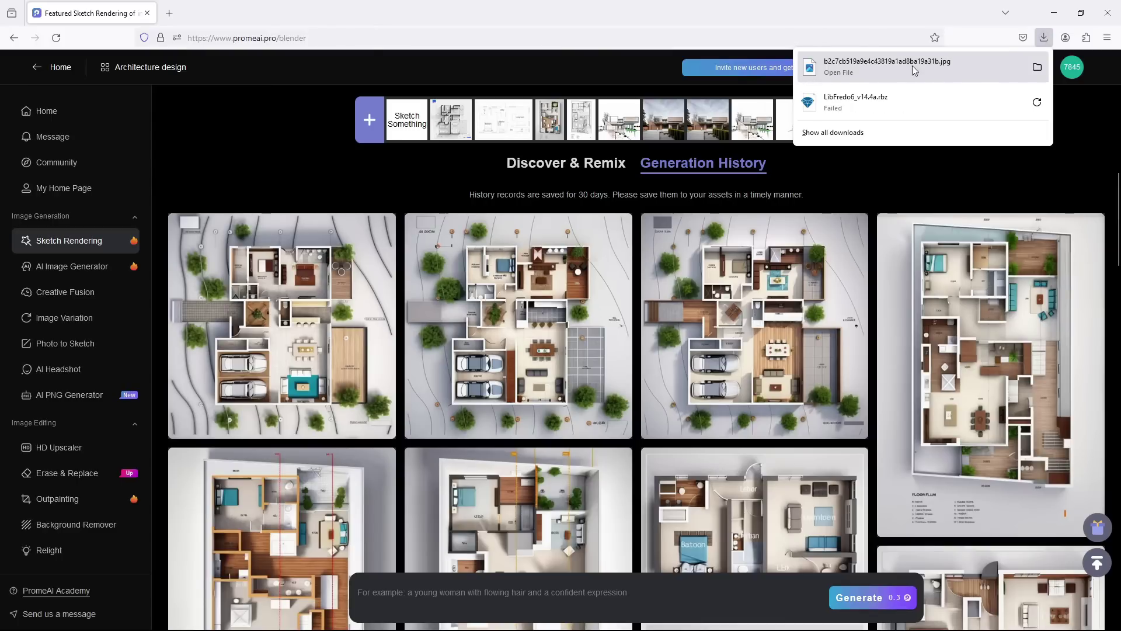
{"action": "key", "text": "Escape"}
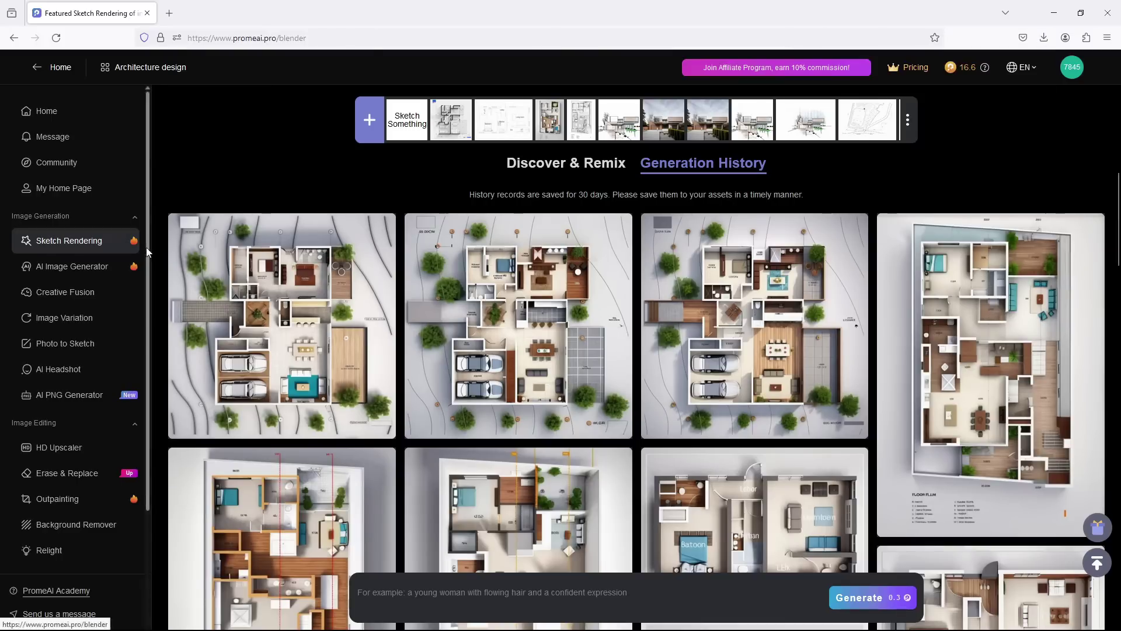
Load the garage floor-plan render, the first JPG in Downloads, into the HD Upscaler
{"action": "left_click", "coordinate": [79, 452]}
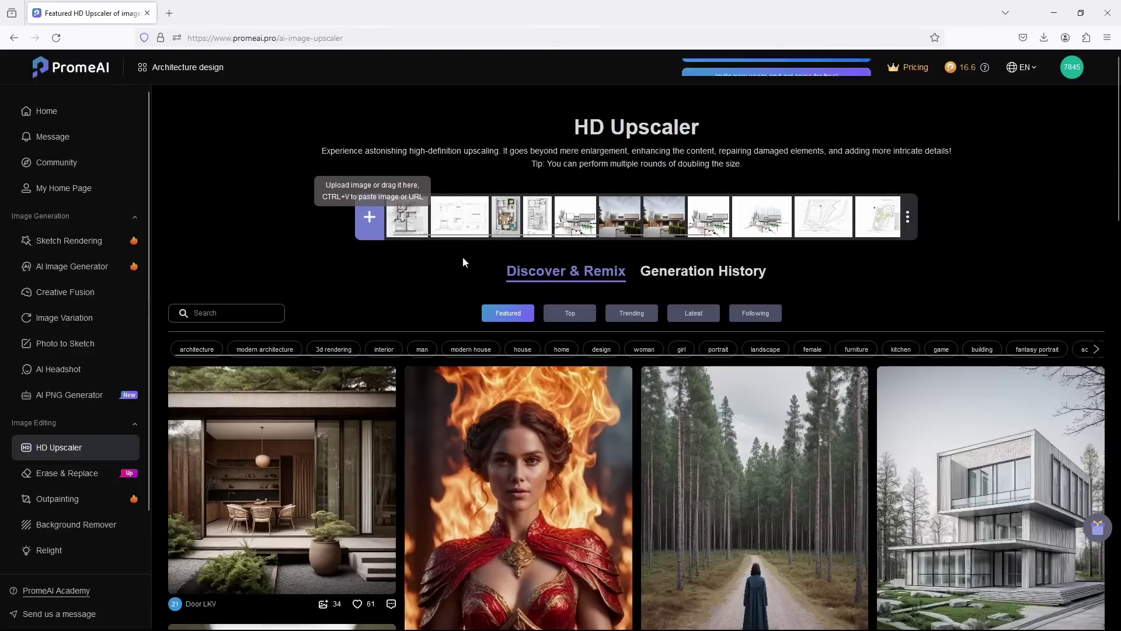
{"action": "left_click", "coordinate": [377, 232]}
{"action": "left_click", "coordinate": [500, 59]}
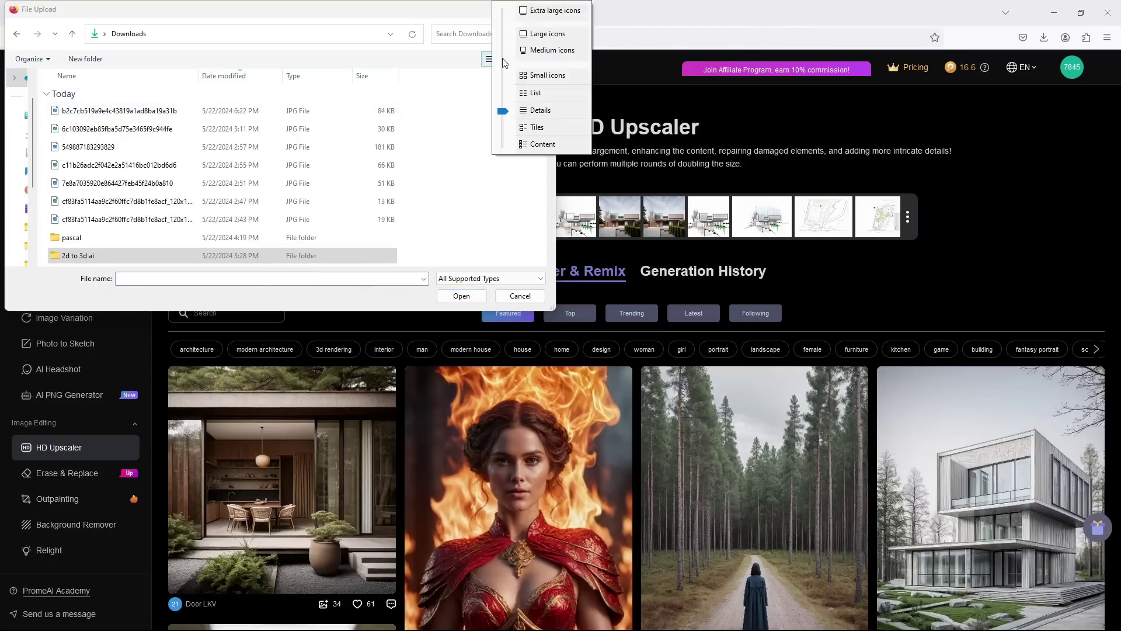
{"action": "left_click", "coordinate": [548, 34]}
{"action": "left_click", "coordinate": [85, 120]}
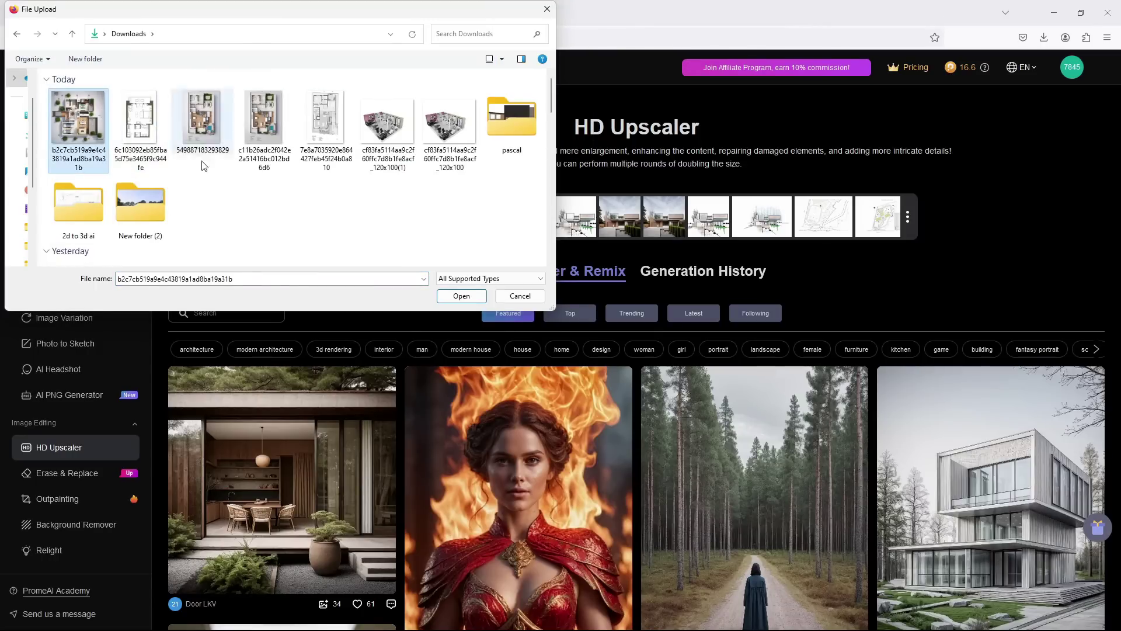
{"action": "left_click", "coordinate": [462, 296]}
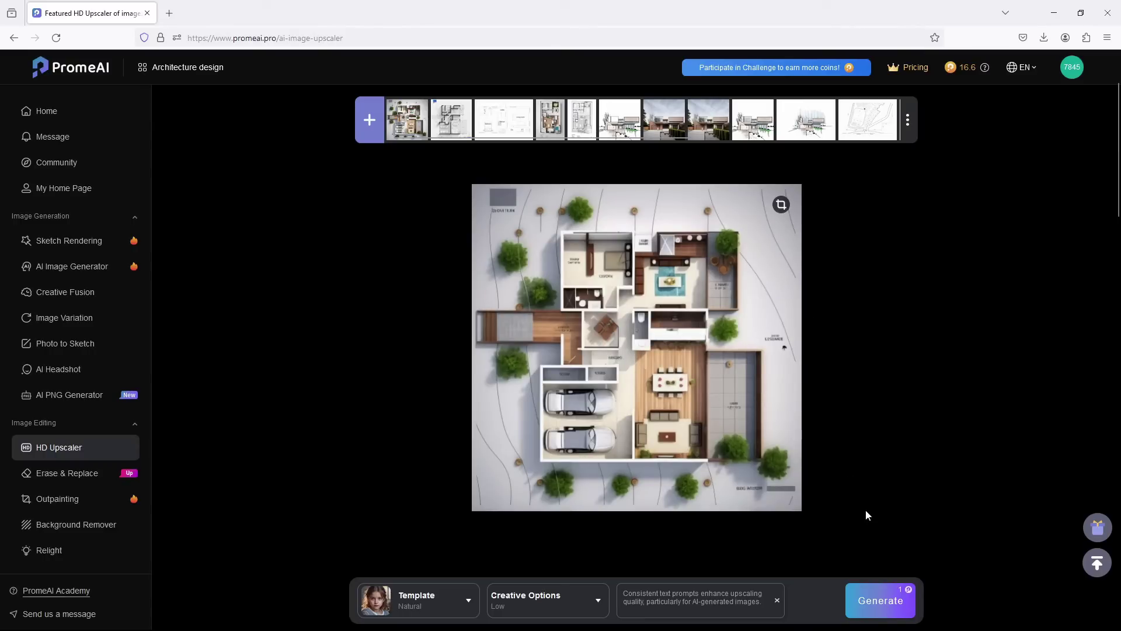
Generate the upscaled floor plan, accepting the auto-resize for pixel size
{"action": "left_click", "coordinate": [883, 602]}
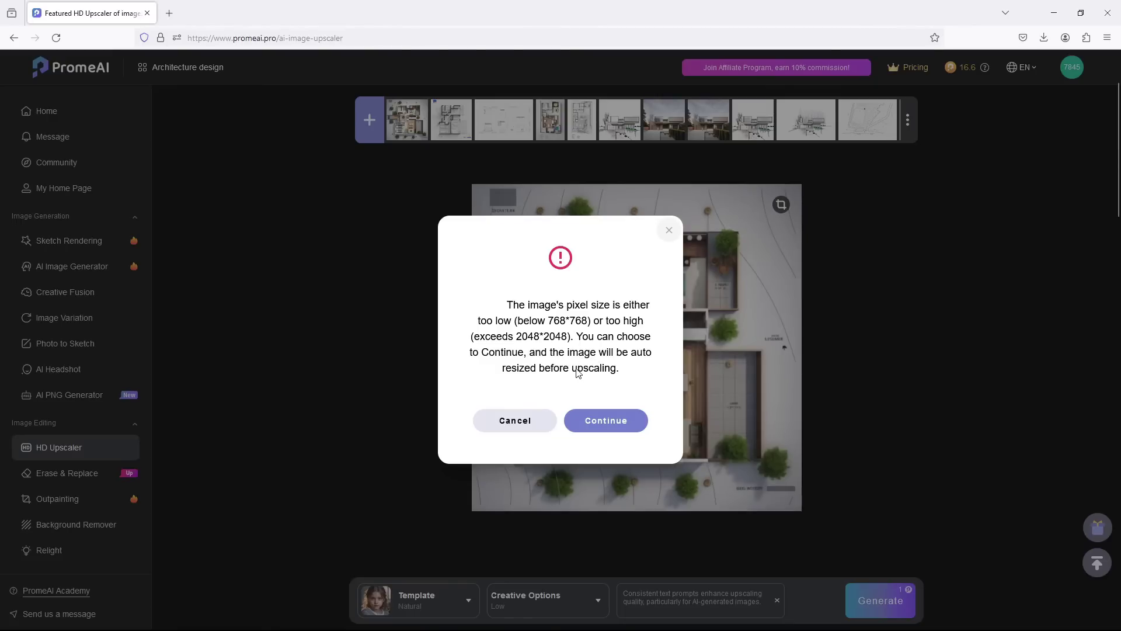
{"action": "left_click", "coordinate": [606, 421]}
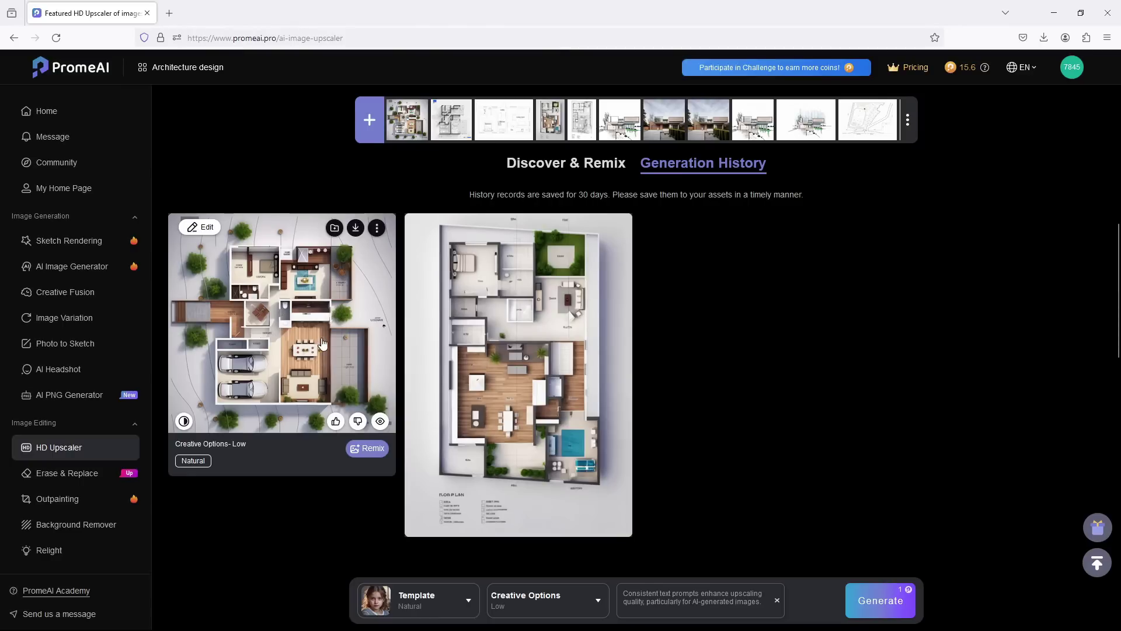
Download the 1028 x 1018 upscale, then send it back for a 2056 x 2036 upscale
{"action": "left_click", "coordinate": [355, 229]}
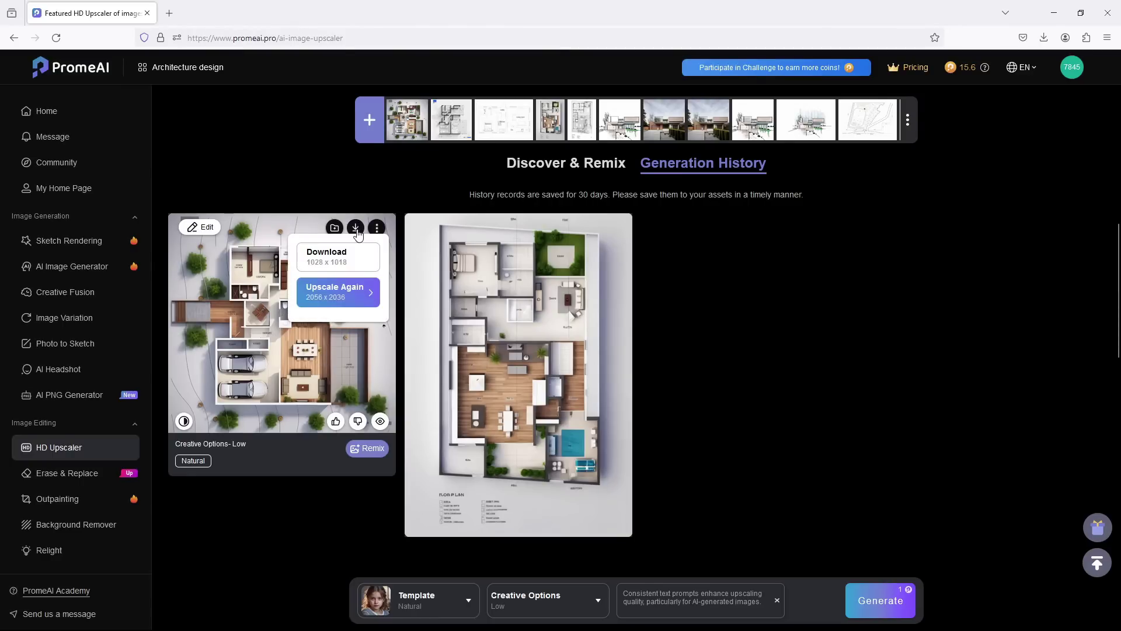
{"action": "left_click", "coordinate": [364, 263]}
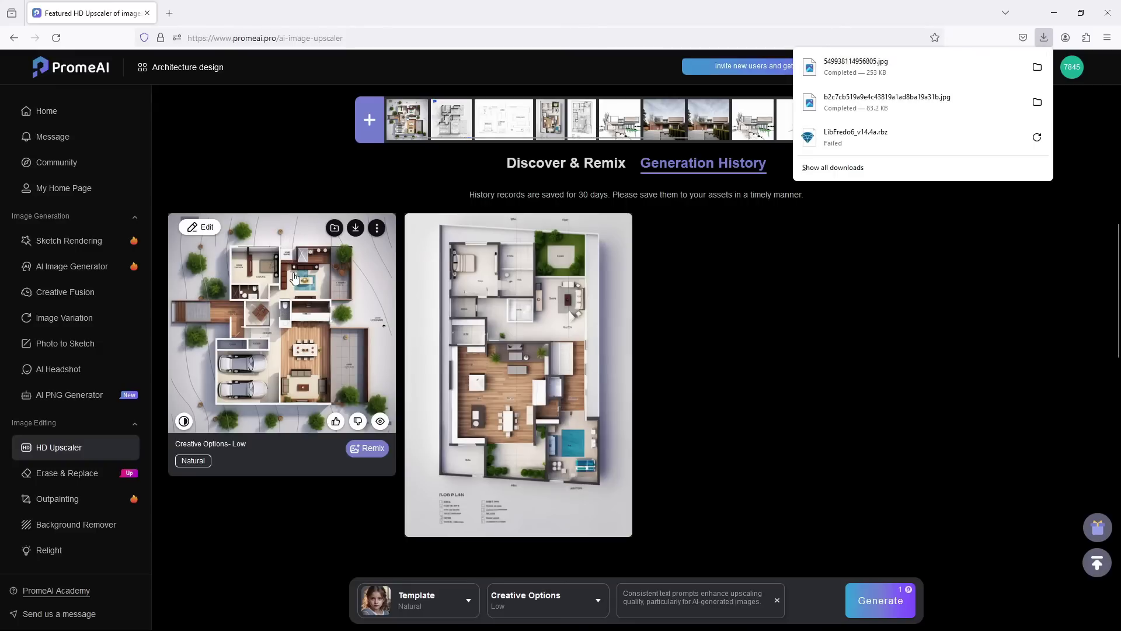
{"action": "mouse_move", "coordinate": [365, 233]}
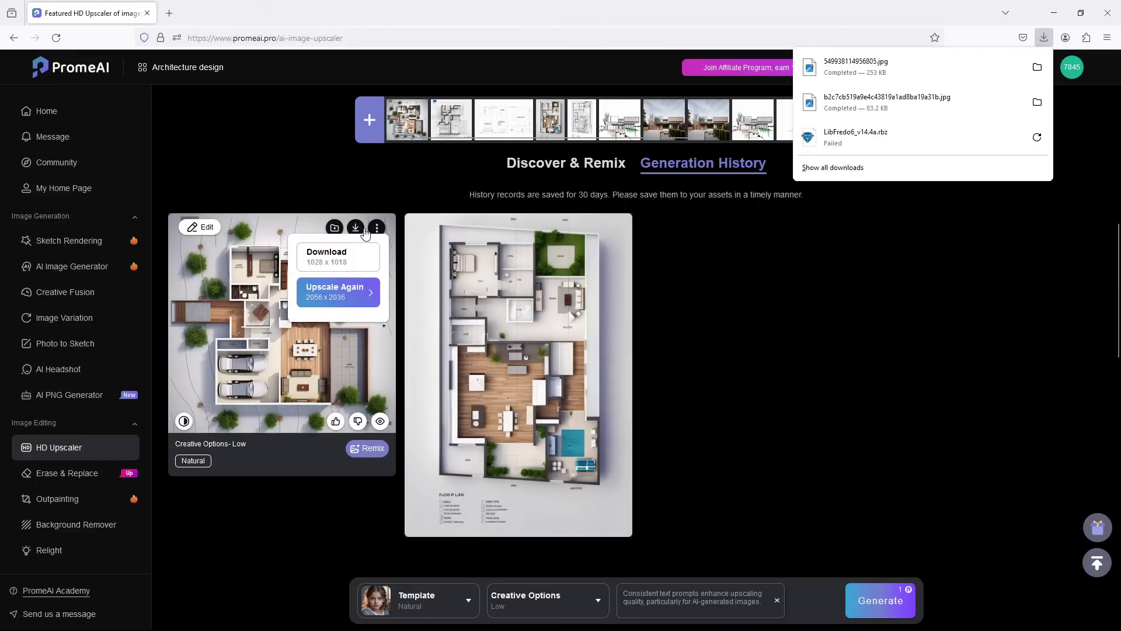
{"action": "left_click", "coordinate": [368, 295]}
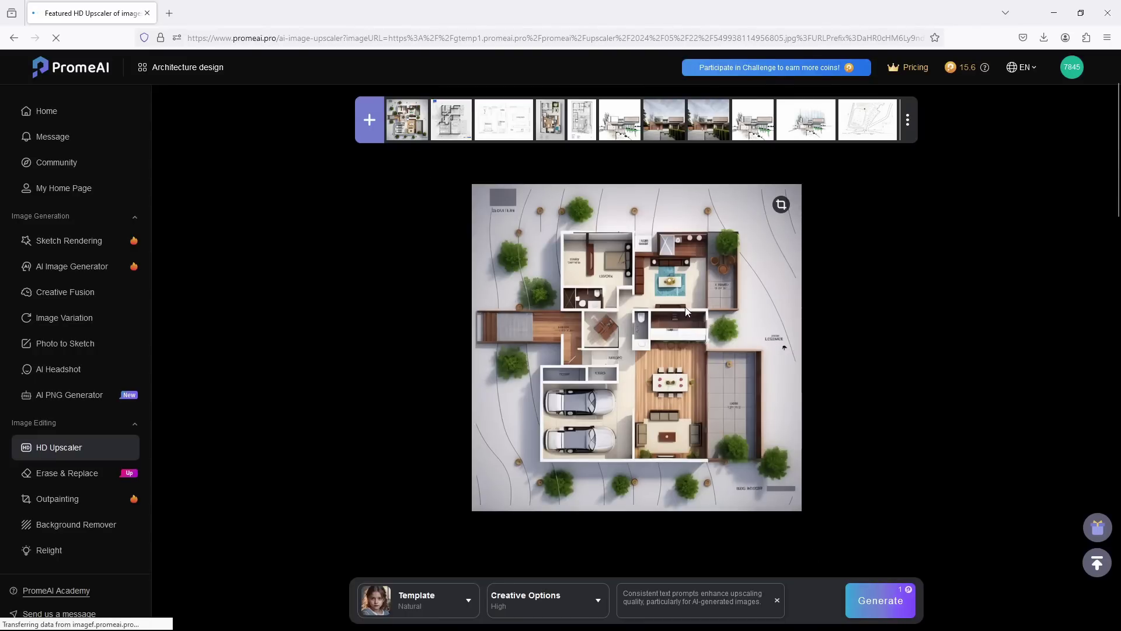
Run the Creative Options High upscale and download the 2056 x 2036 result
{"action": "left_click", "coordinate": [875, 603]}
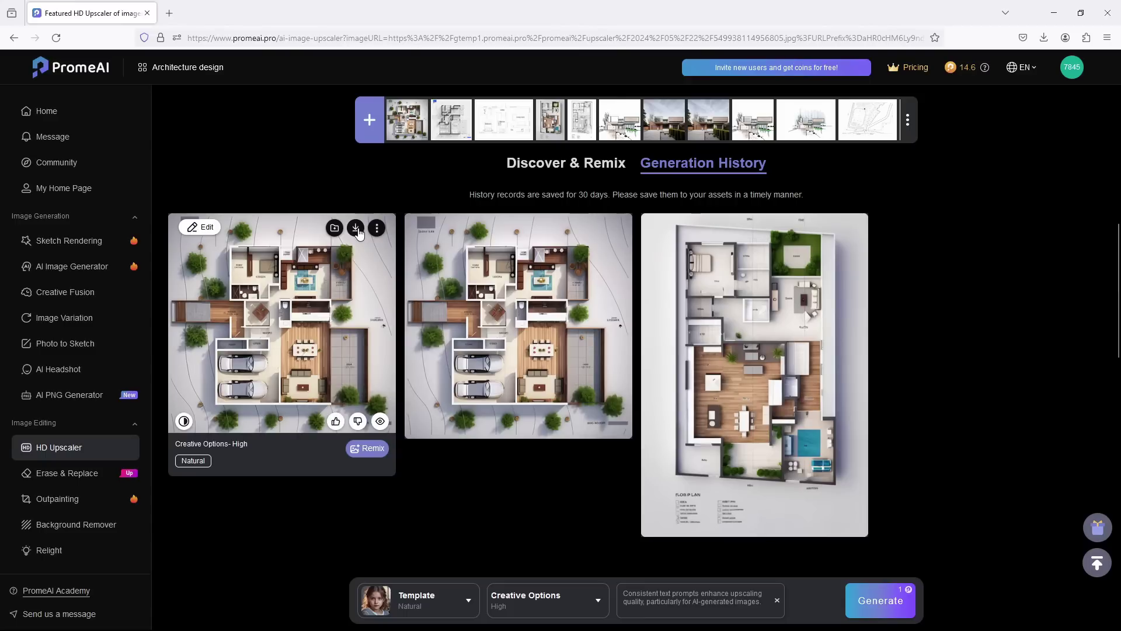
{"action": "mouse_move", "coordinate": [357, 230]}
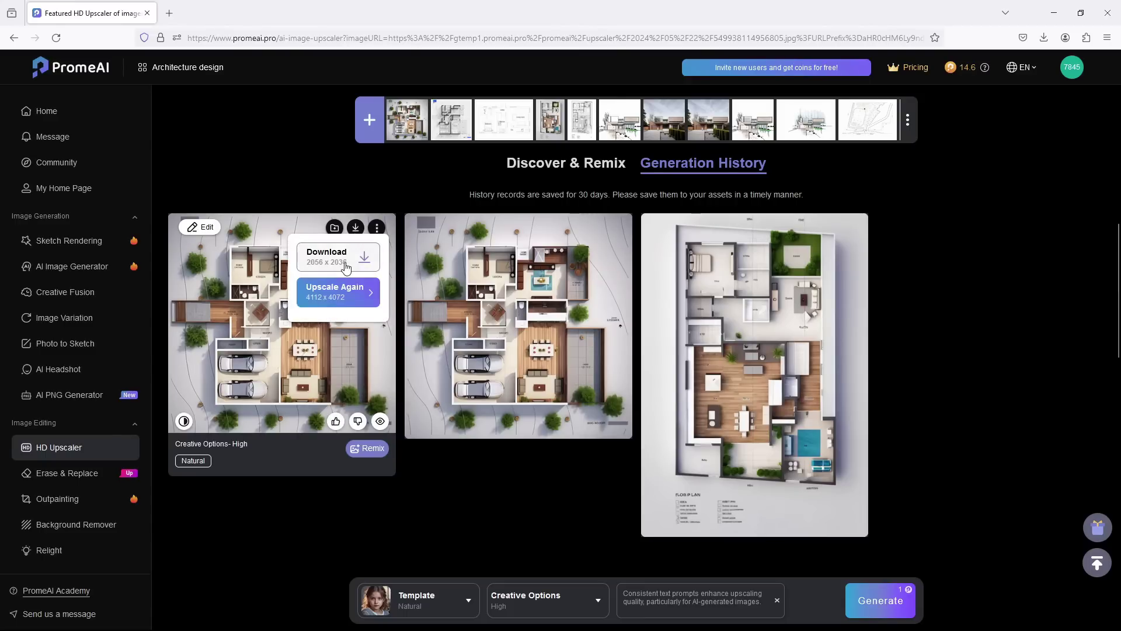
{"action": "left_click", "coordinate": [347, 264]}
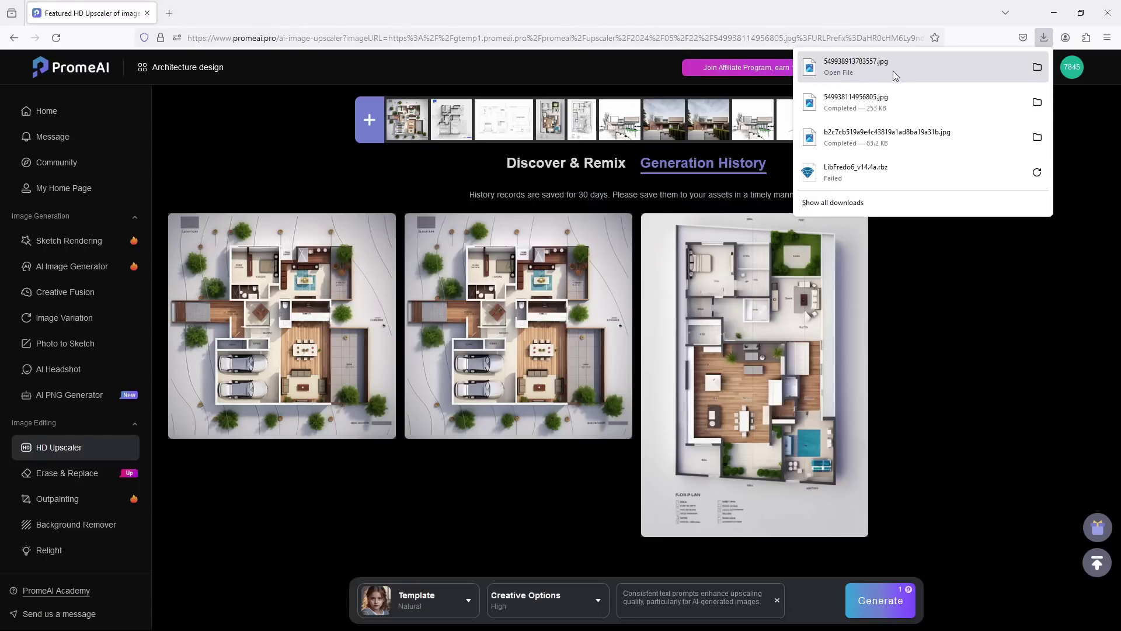
{"action": "left_click", "coordinate": [385, 176]}
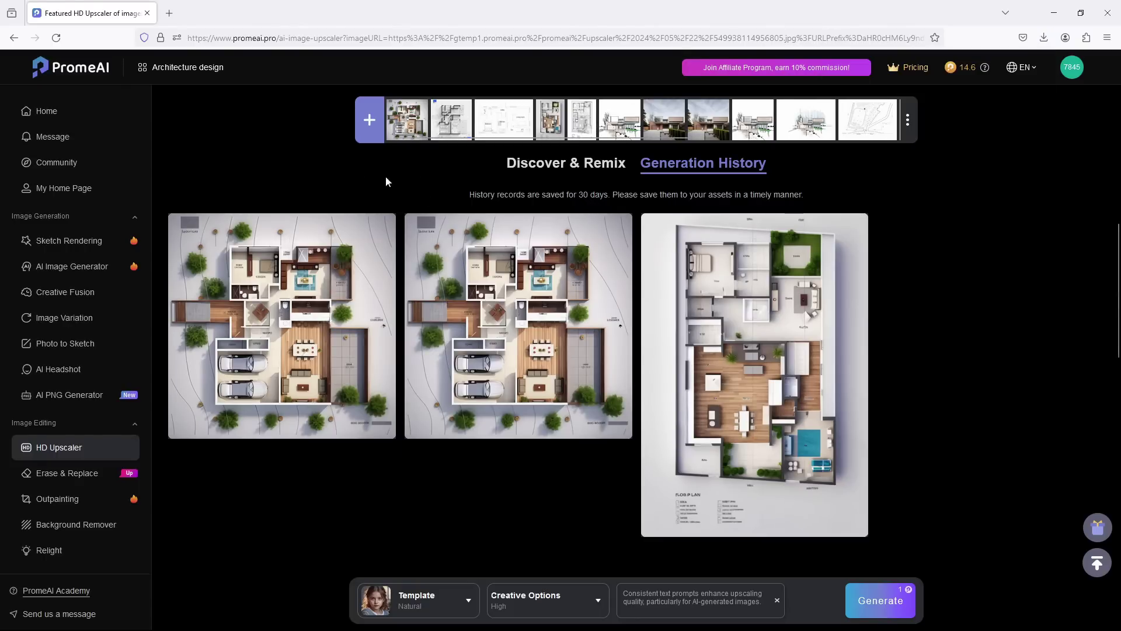
Switch to Sketch Rendering and load the hand-drawn room sketch
{"action": "left_click", "coordinate": [349, 168]}
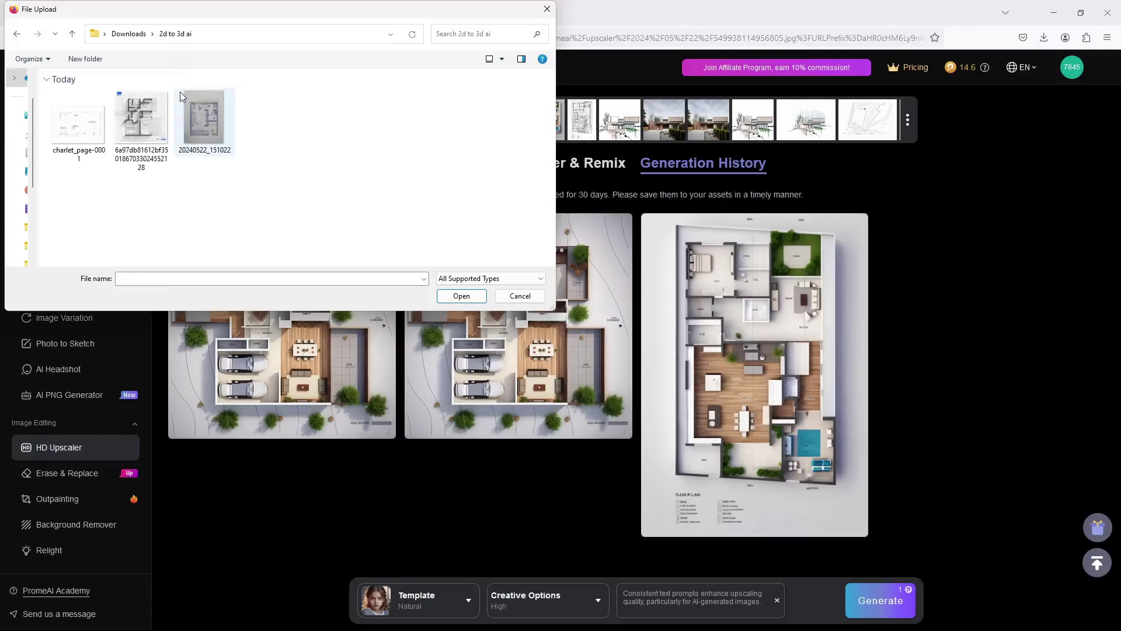
{"action": "left_click", "coordinate": [205, 119]}
{"action": "left_click", "coordinate": [460, 295]}
{"action": "left_click", "coordinate": [69, 240]}
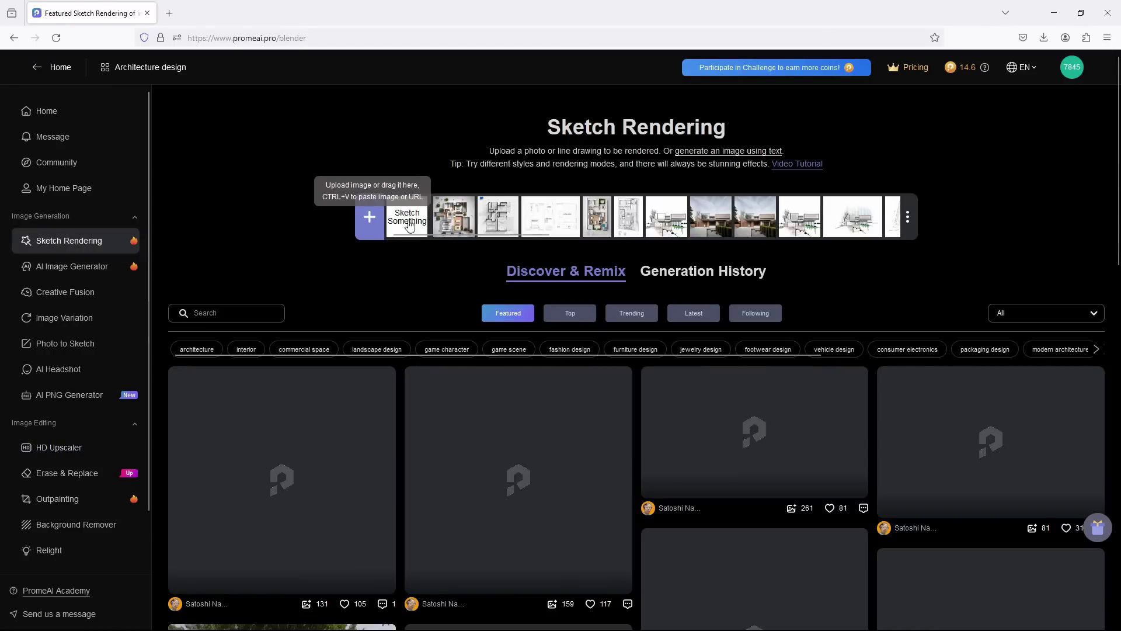
{"action": "left_click", "coordinate": [370, 216]}
{"action": "double_click", "coordinate": [205, 117]}
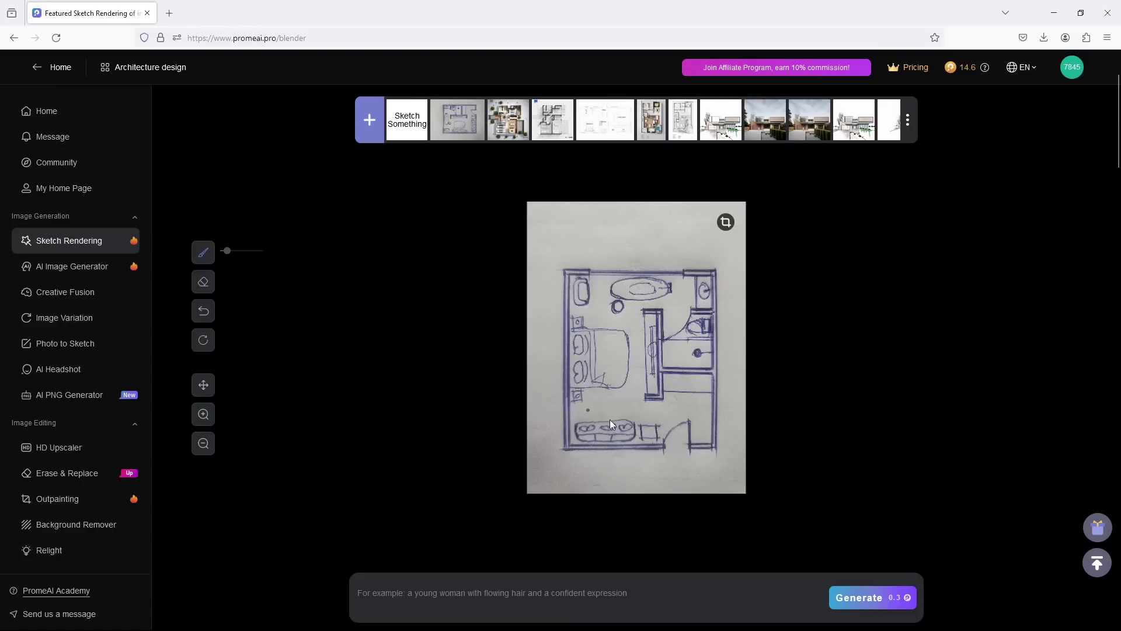
Render the sketch with the Interior > Floor Plan scene in Outline mode
{"action": "mouse_move", "coordinate": [864, 608]}
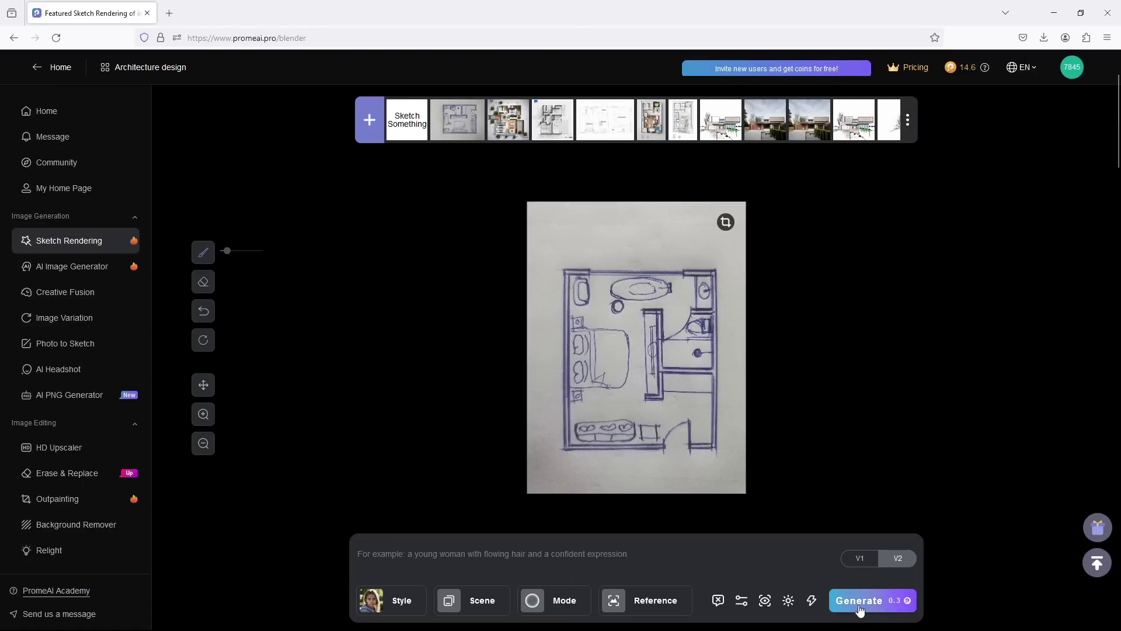
{"action": "left_click", "coordinate": [405, 601]}
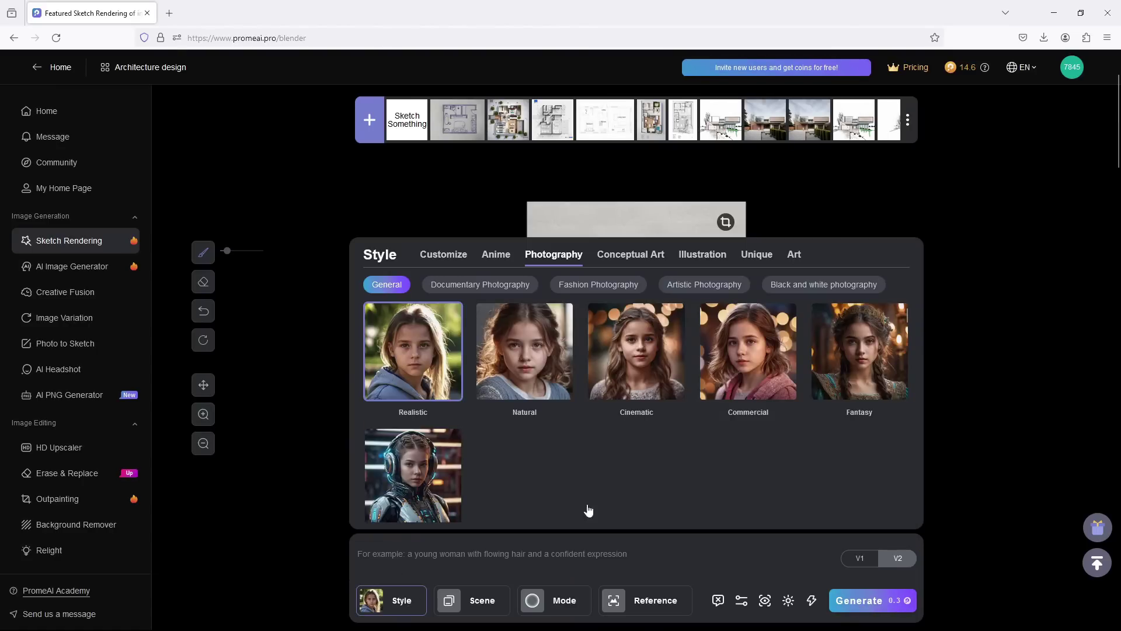
{"action": "left_click", "coordinate": [476, 600]}
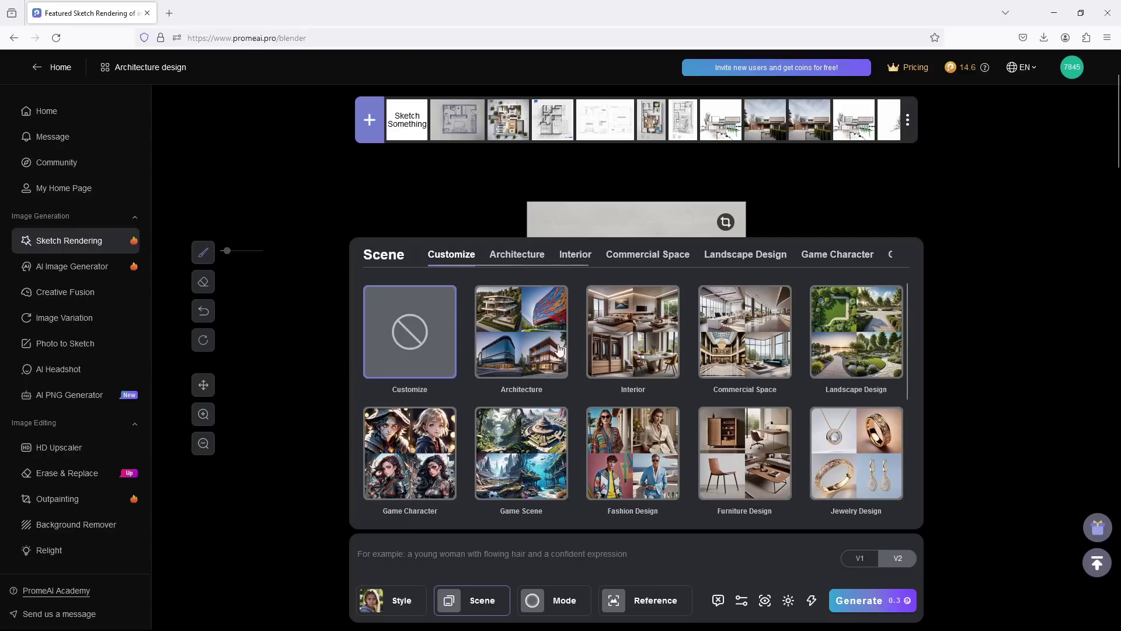
{"action": "left_click", "coordinate": [653, 339]}
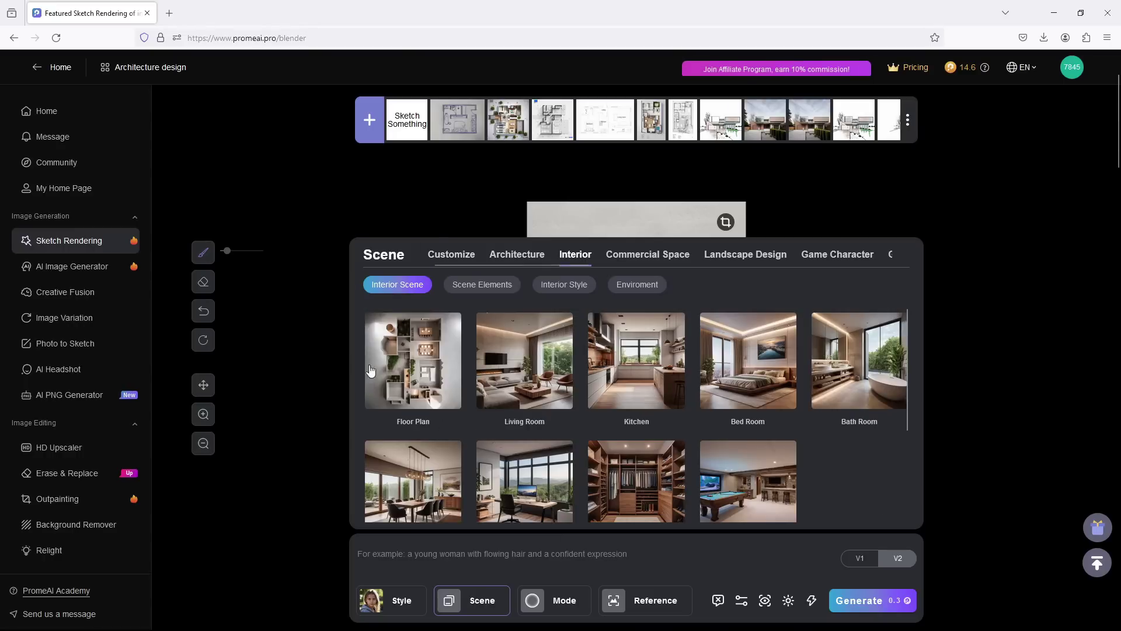
{"action": "left_click", "coordinate": [405, 363]}
{"action": "left_click", "coordinate": [571, 605]}
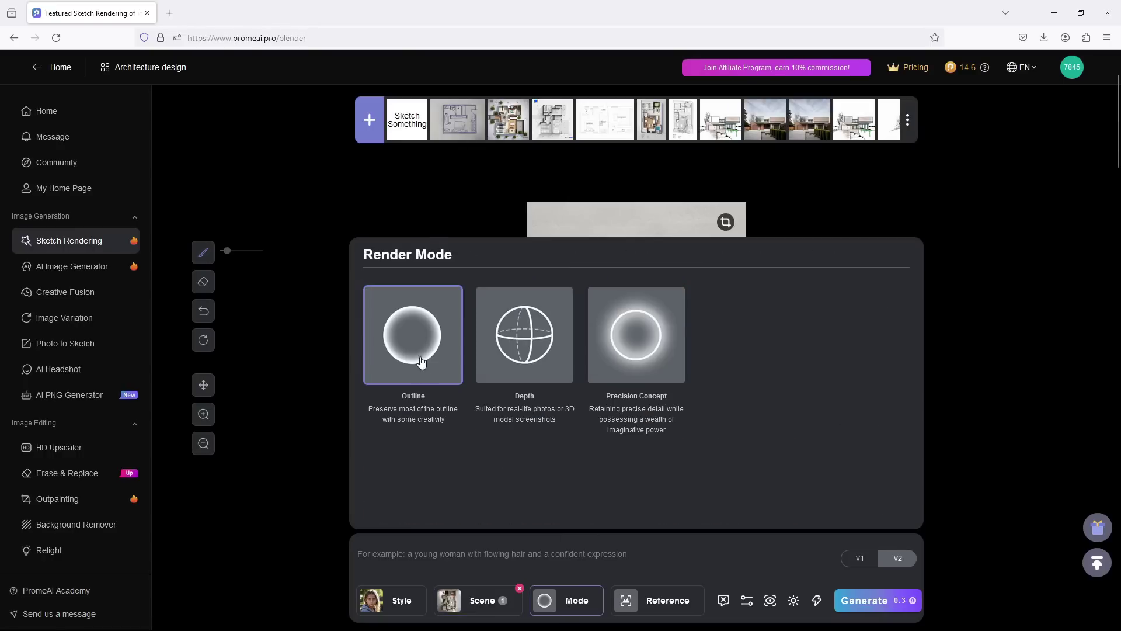
{"action": "left_click", "coordinate": [854, 598]}
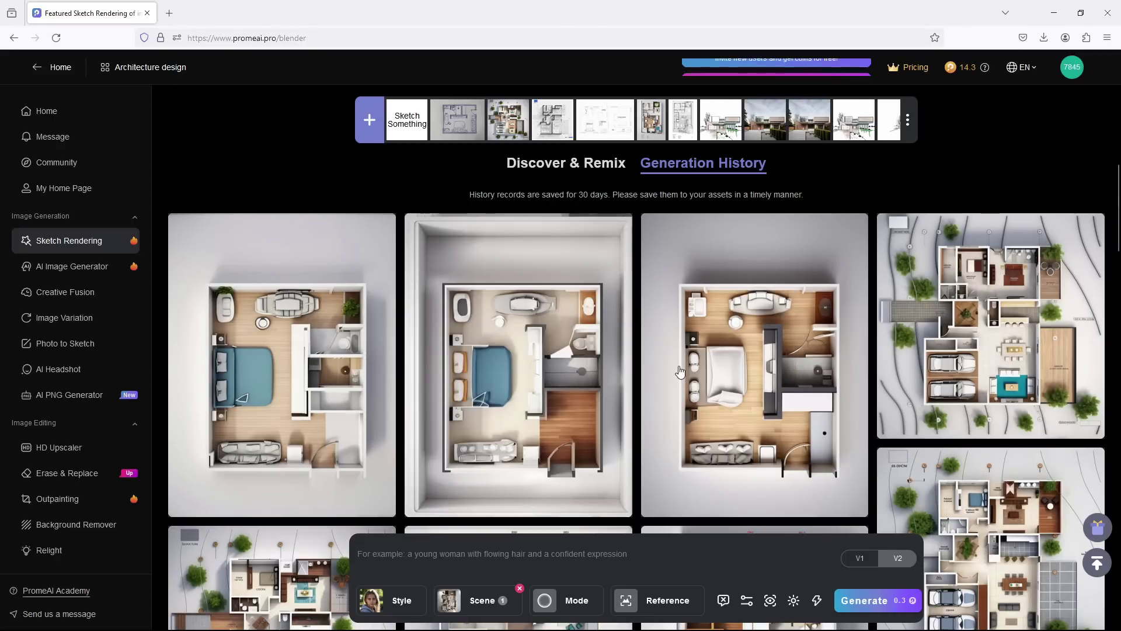
Compare the bedroom-and-bath renders side by side with the original sketch, then close the preview
{"action": "left_click", "coordinate": [680, 371]}
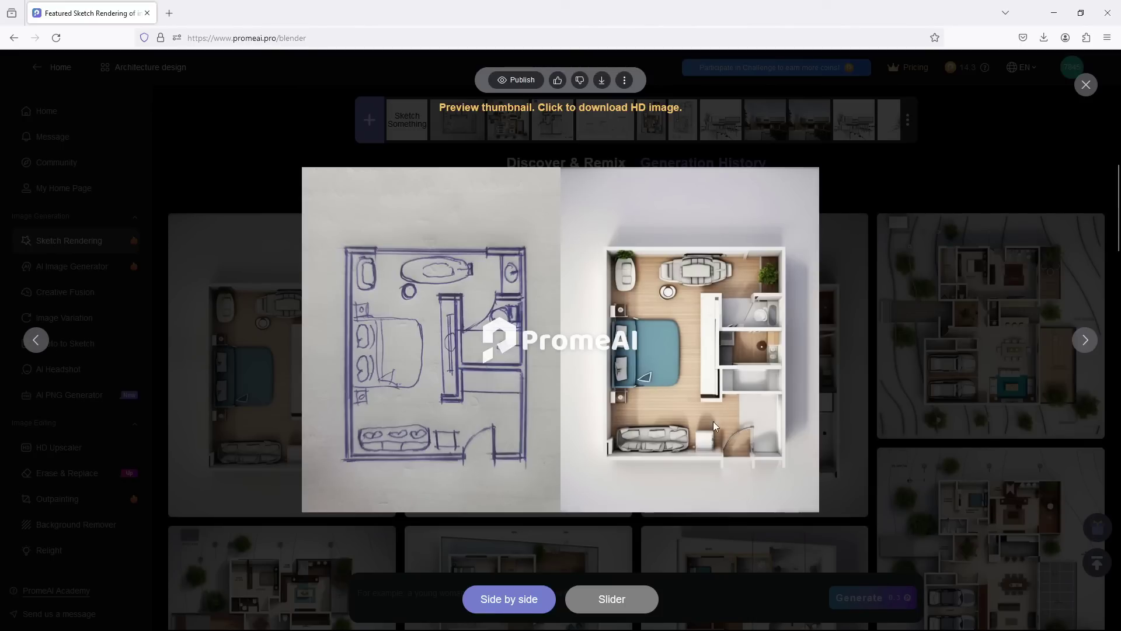
{"action": "left_click", "coordinate": [1082, 345]}
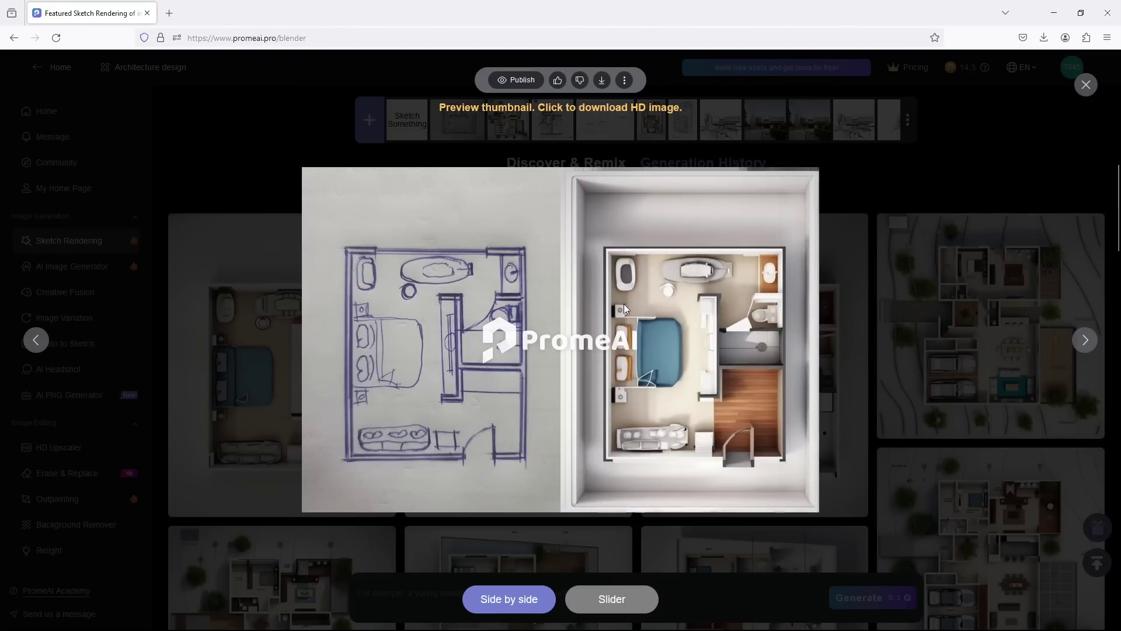
{"action": "left_click", "coordinate": [1085, 341]}
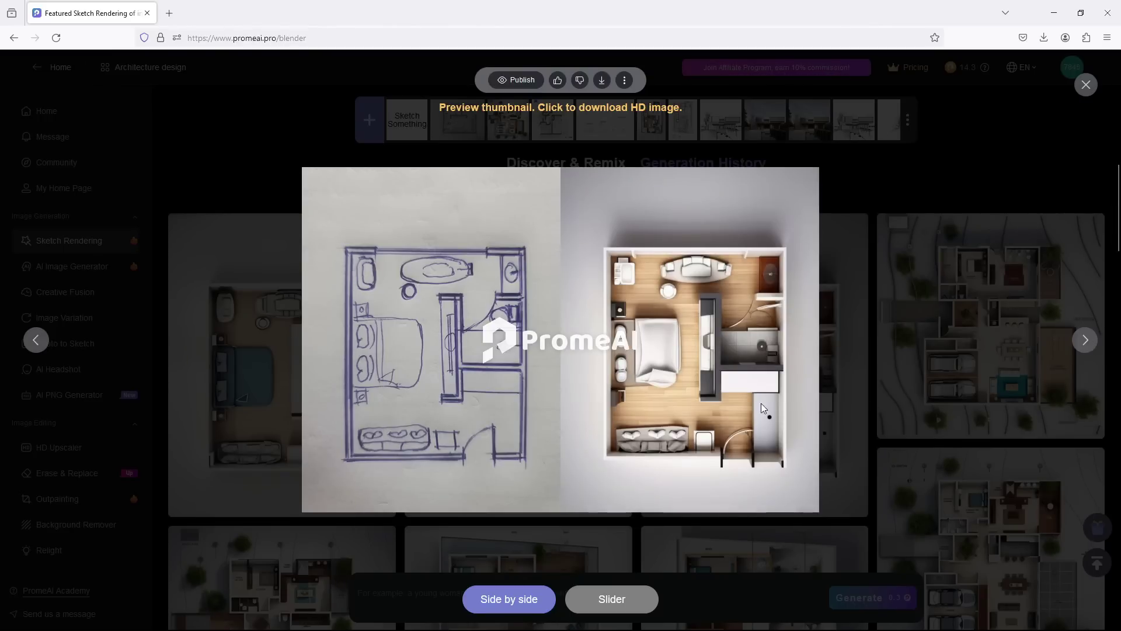
{"action": "left_click", "coordinate": [36, 340]}
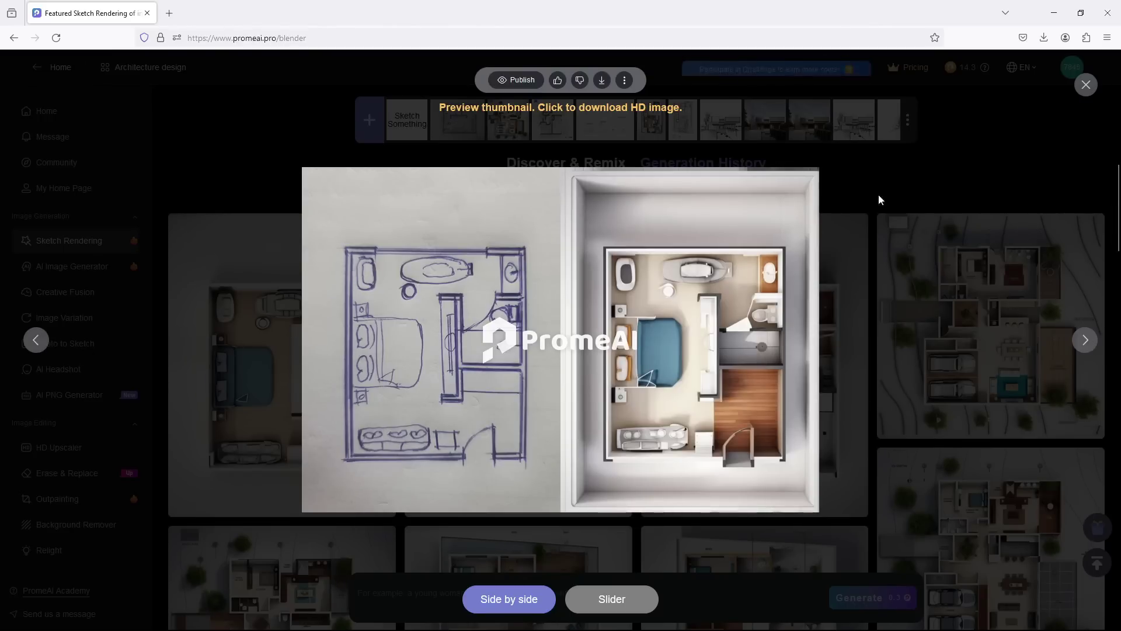
{"action": "key", "text": "Escape"}
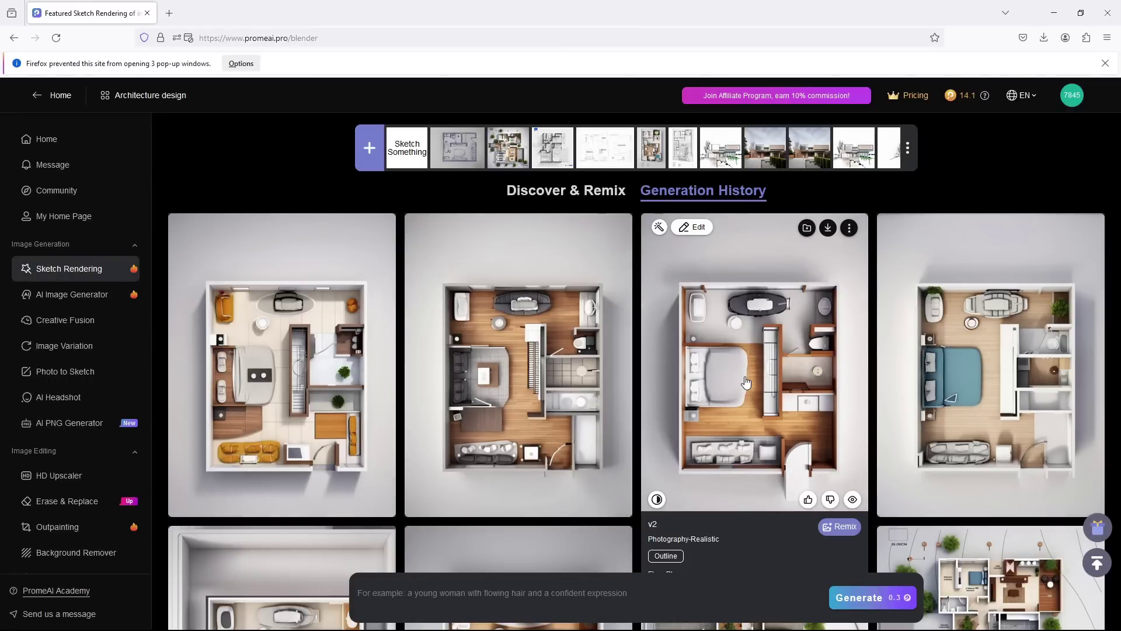